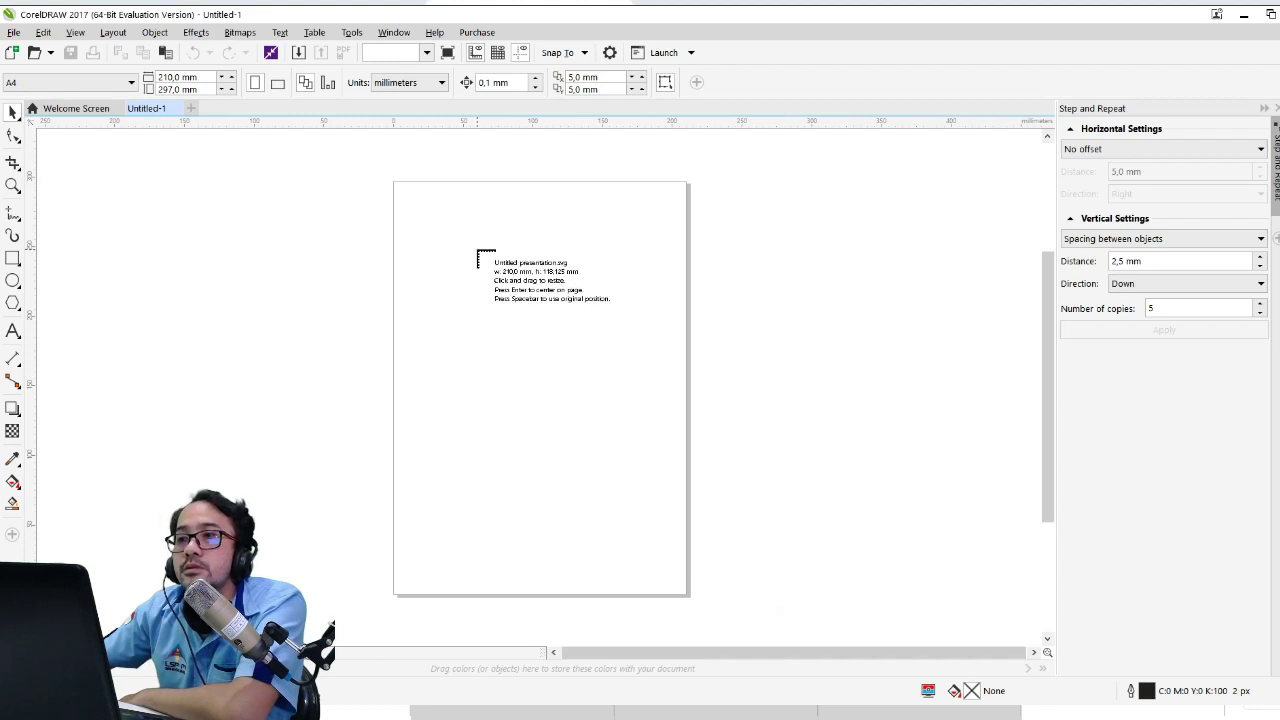
# Step: Try placing the imported Untitled presentation.svg on the page at about 171 by 96 mm, and delete it
pyautogui.moveTo(423, 237); pyautogui.dragTo(650, 515)
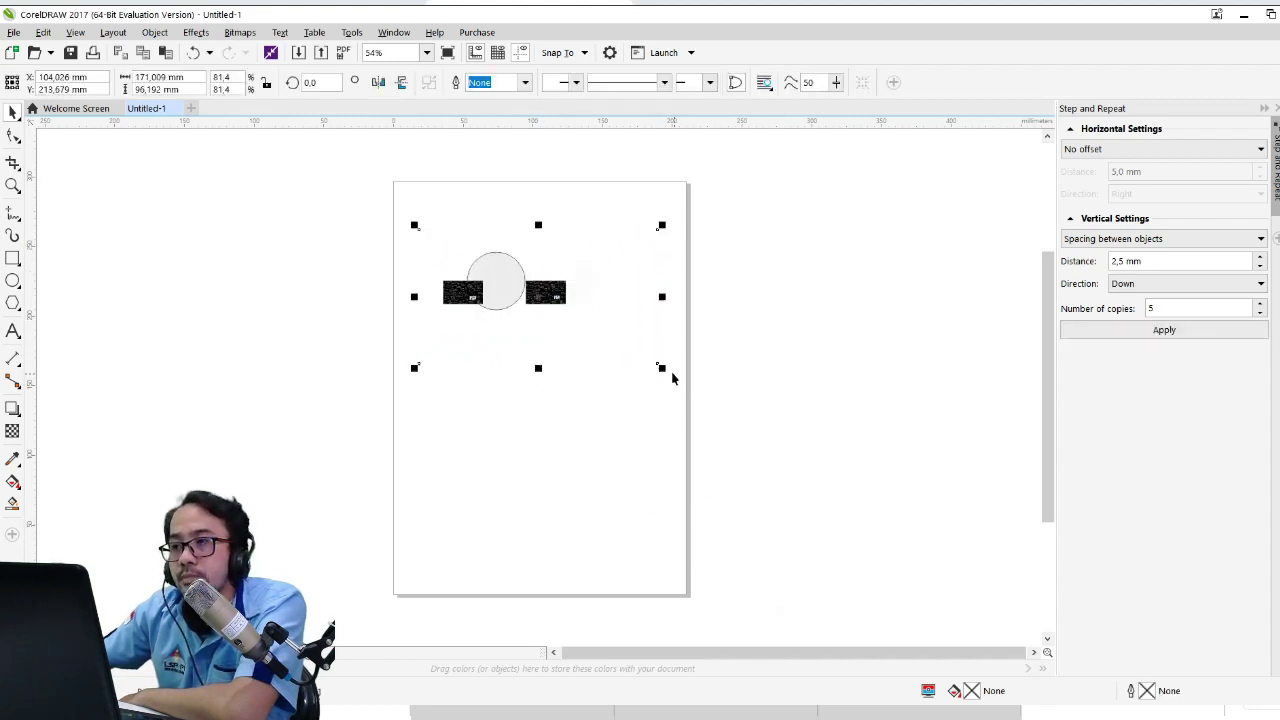
pyautogui.scroll(4, 475, 292)
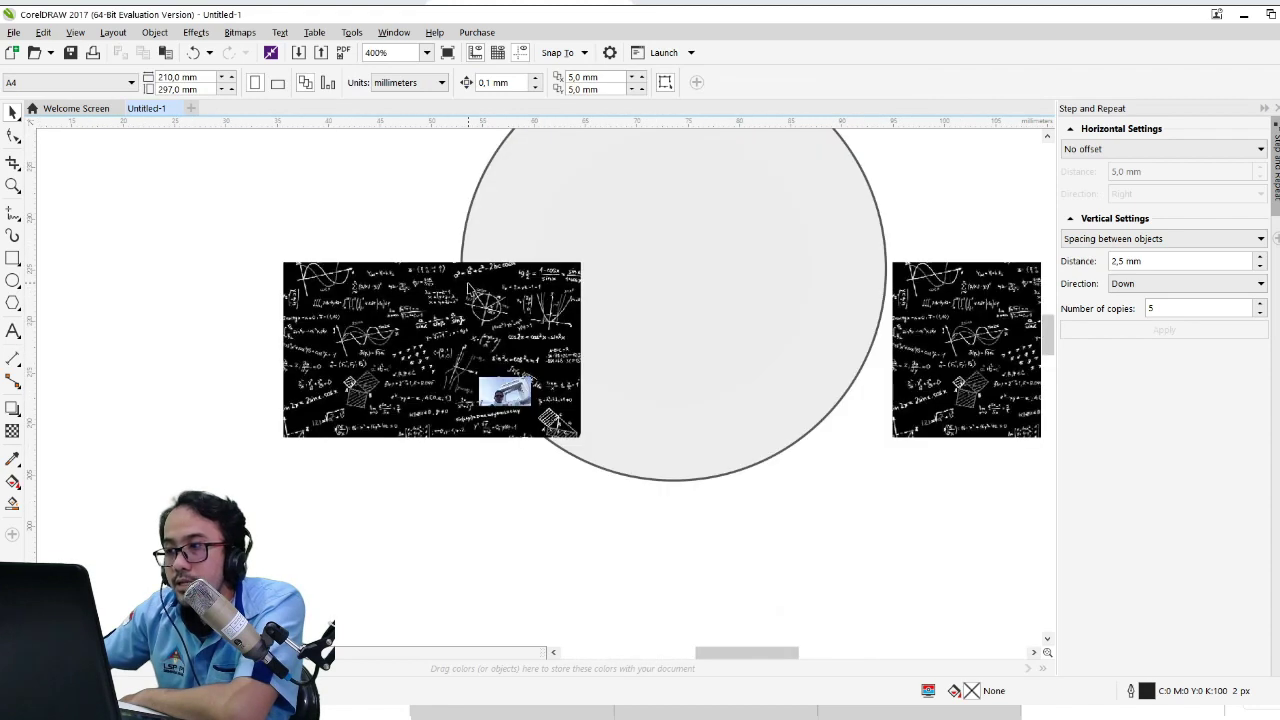
pyautogui.scroll(-4, 468, 288)
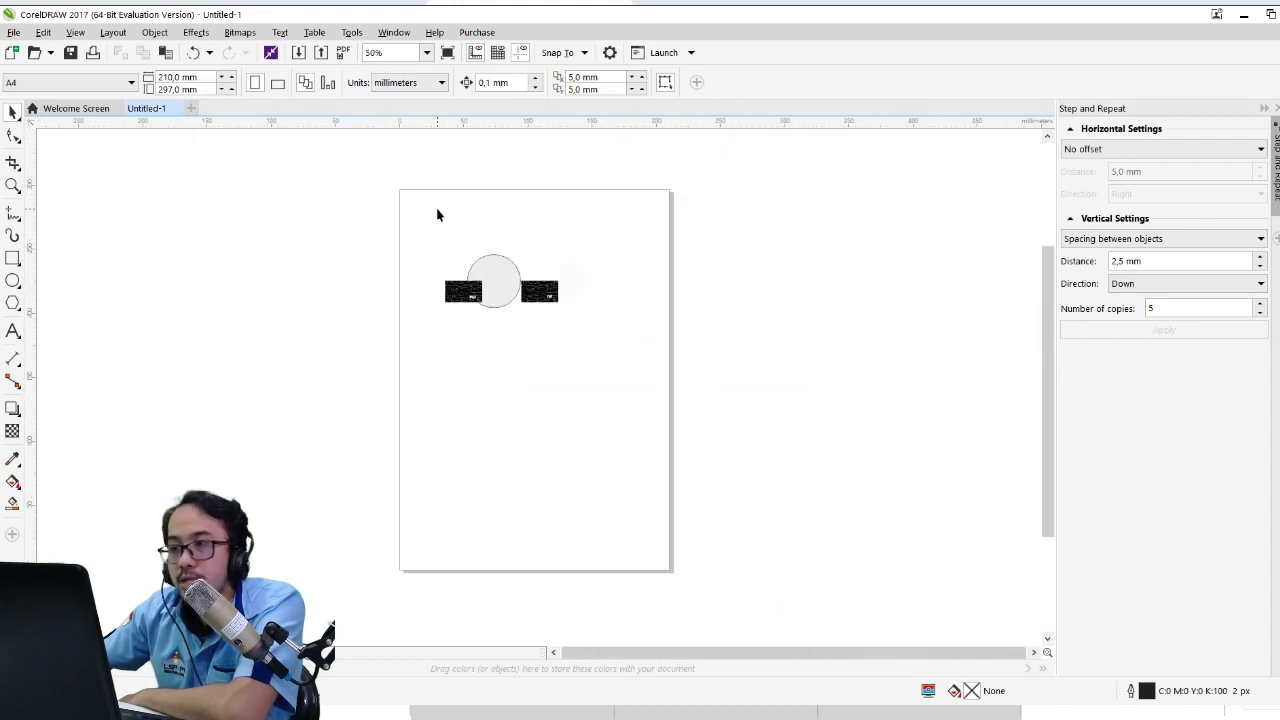
pyautogui.click(524, 290)
pyautogui.press('Delete')
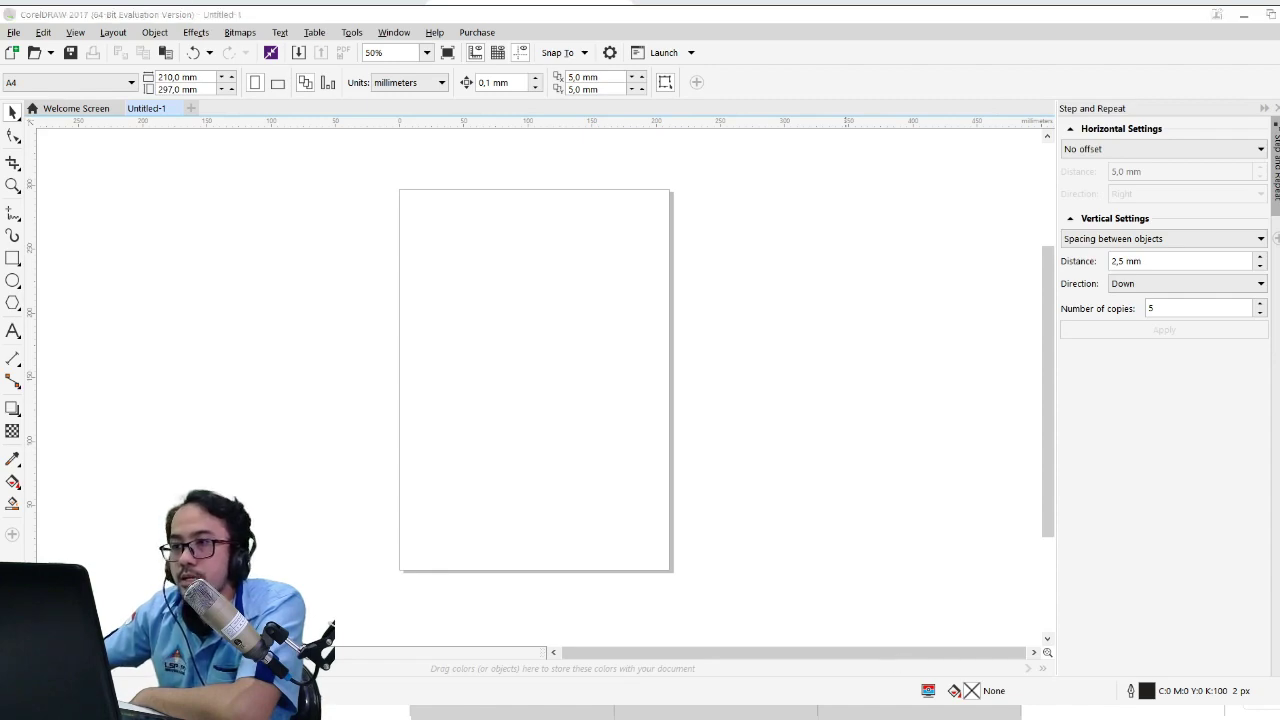
# Step: Switch to the Google Slides presentation and download the current slide as a PNG image
pyautogui.hotkey('alt', 'Tab')
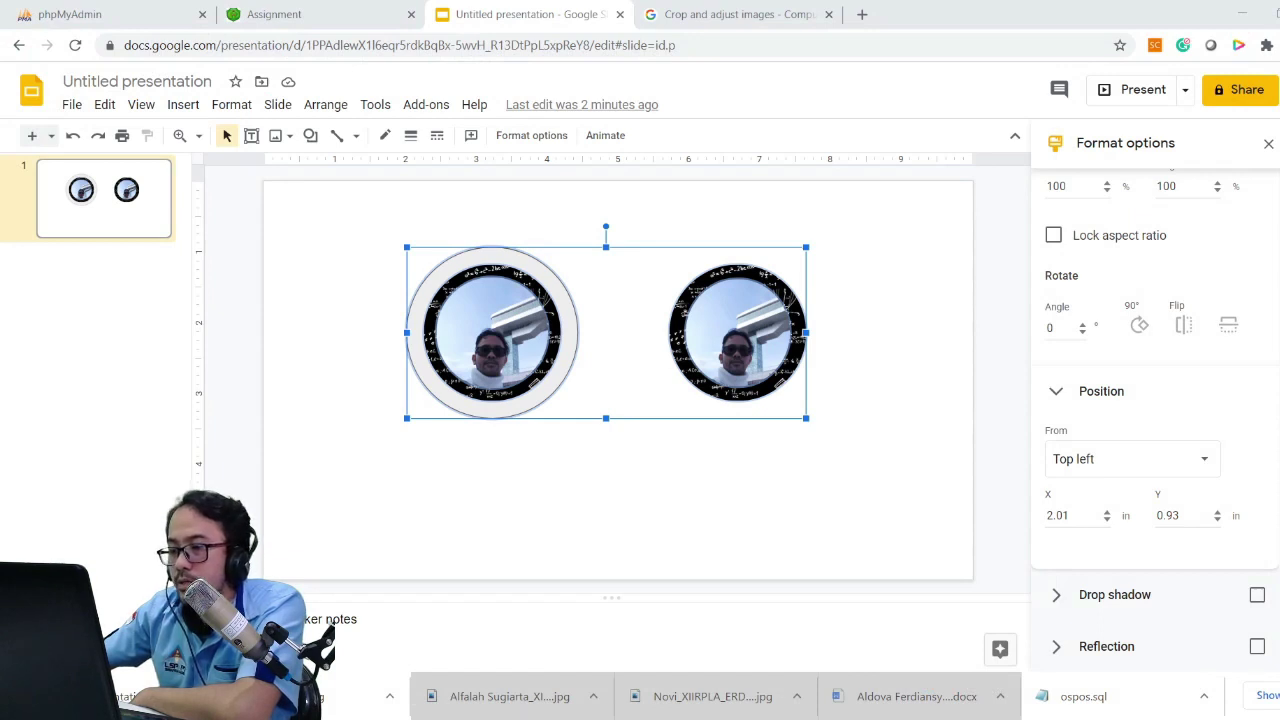
pyautogui.click(72, 104)
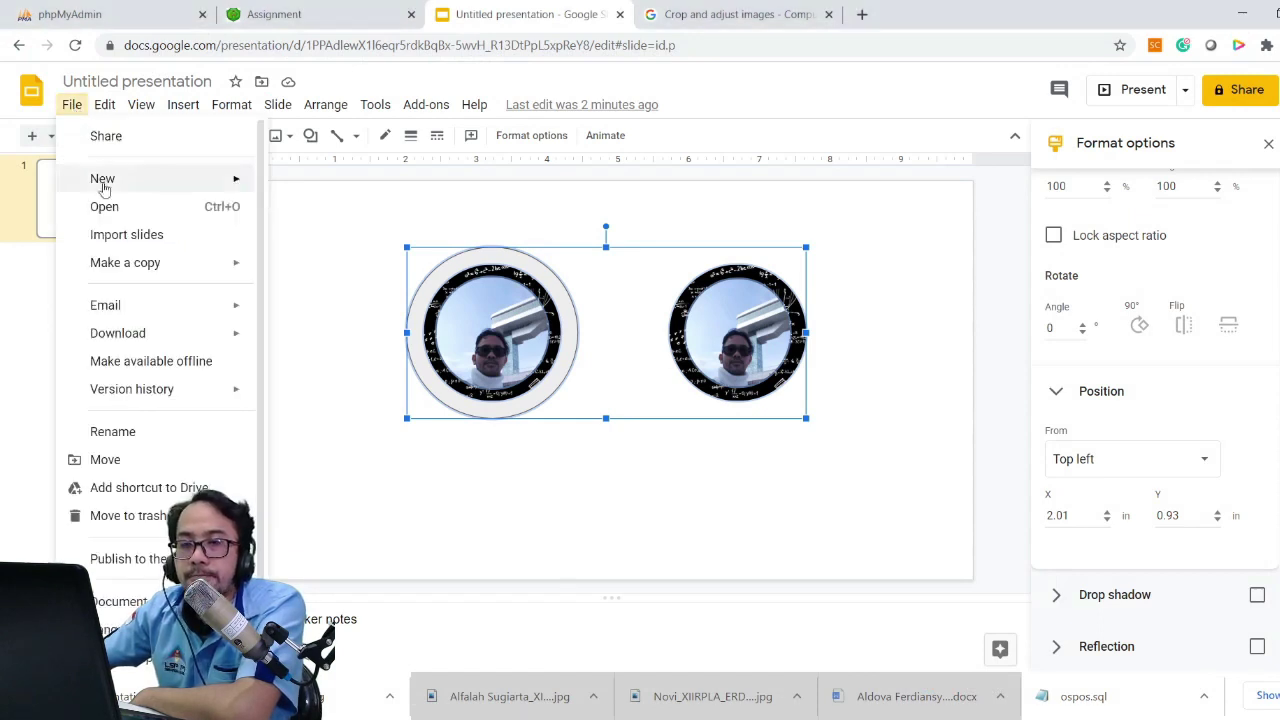
pyautogui.moveTo(179, 338)
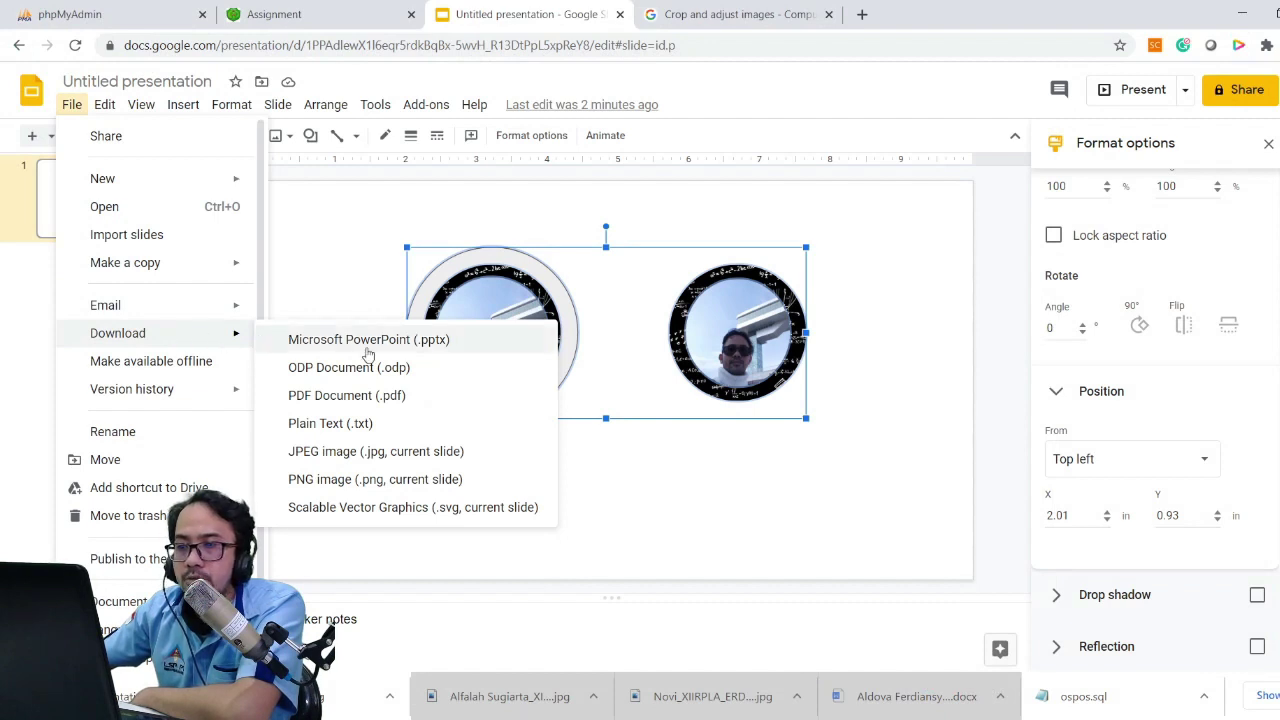
pyautogui.click(416, 486)
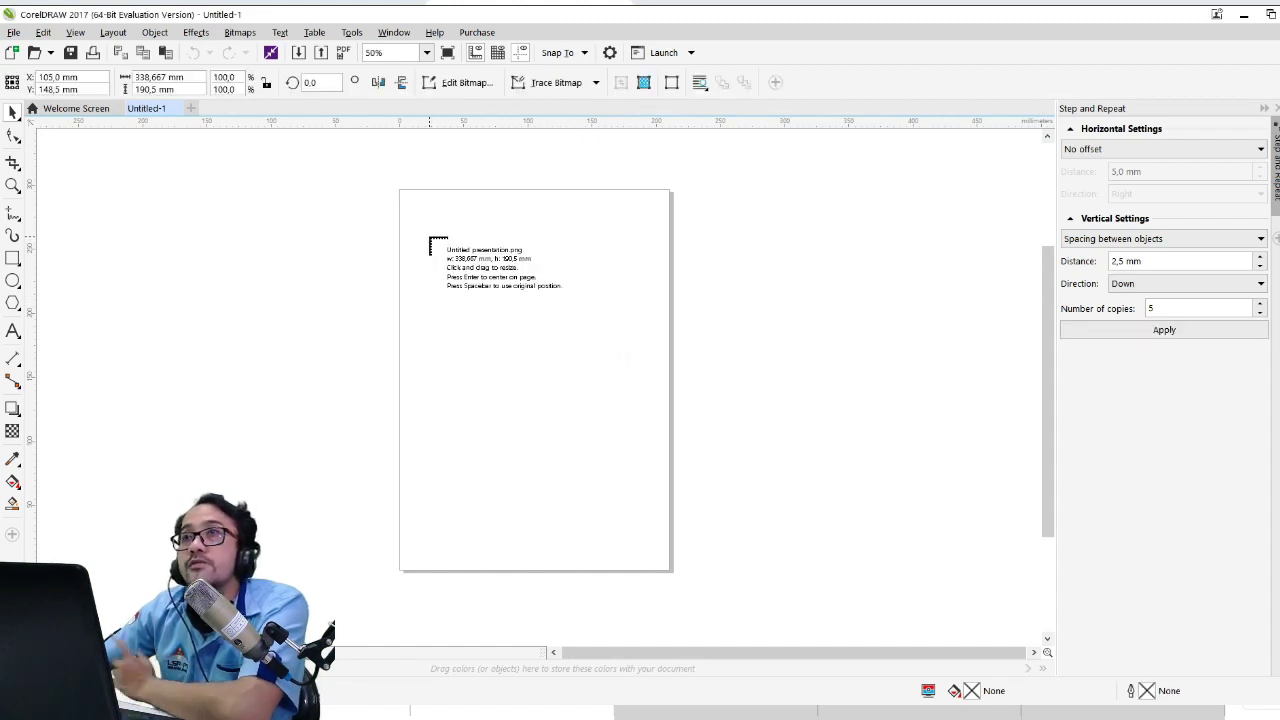
# Step: Place the imported Untitled presentation.png on the page in CorelDRAW and enlarge it to about 276 by 155 mm
pyautogui.moveTo(430, 240); pyautogui.dragTo(637, 614)
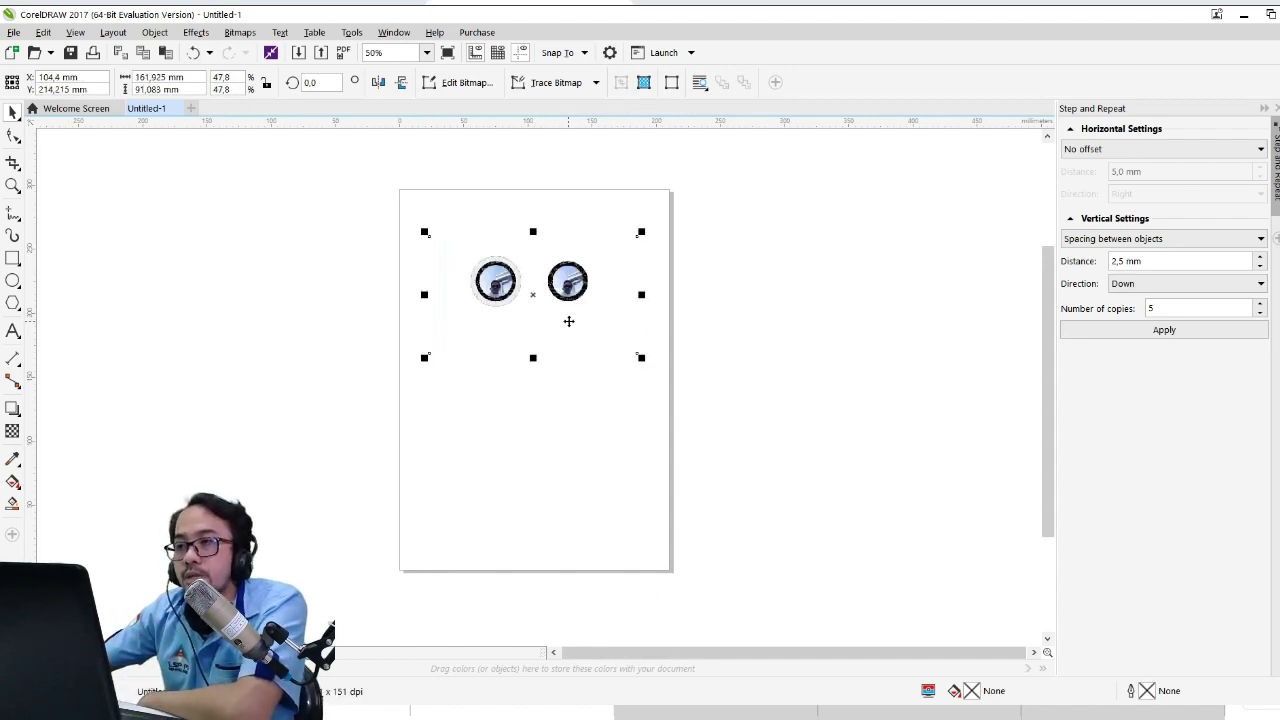
pyautogui.moveTo(641, 357); pyautogui.dragTo(794, 543)
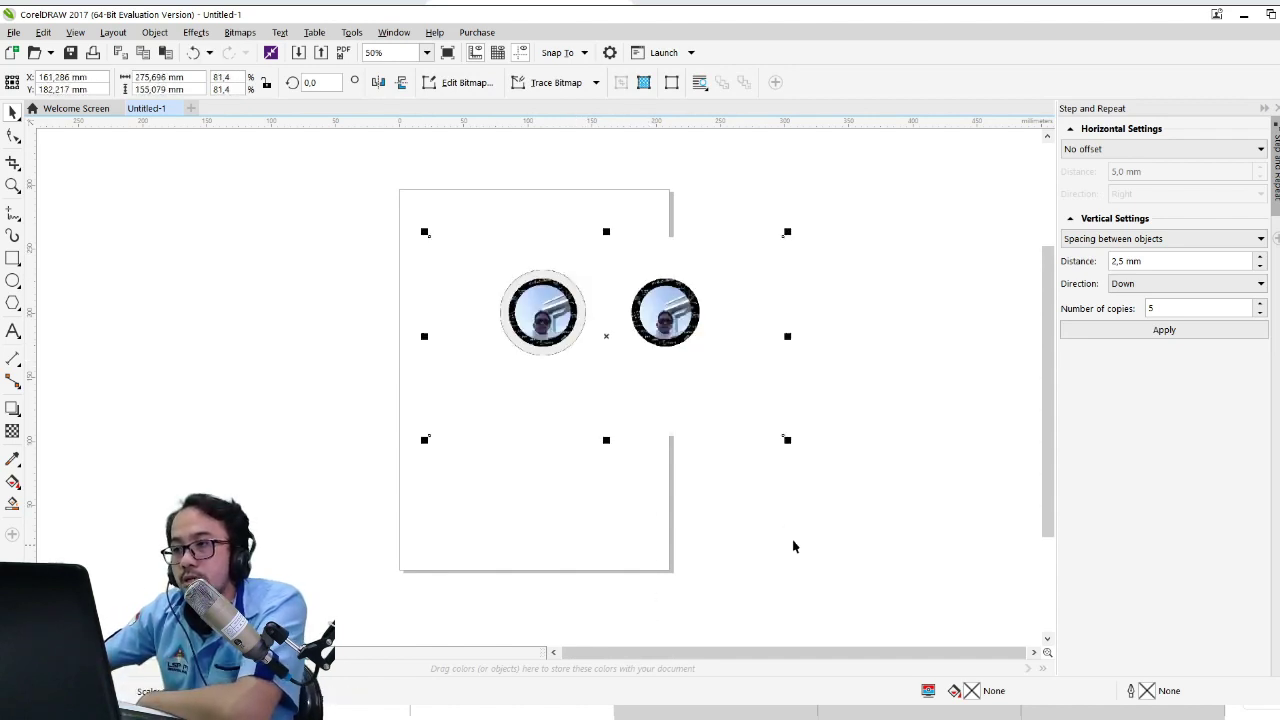
pyautogui.moveTo(609, 304); pyautogui.dragTo(580, 318)
pyautogui.scroll(3, 515, 322)
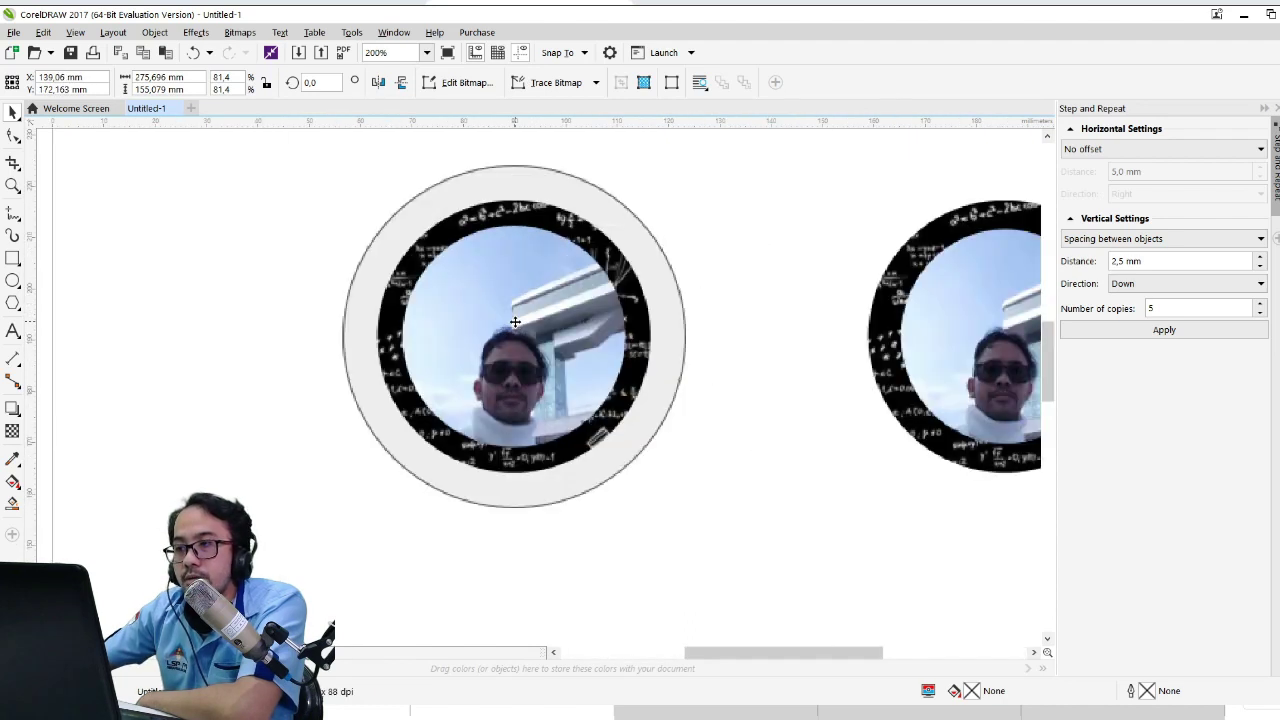
pyautogui.scroll(-1, 515, 322)
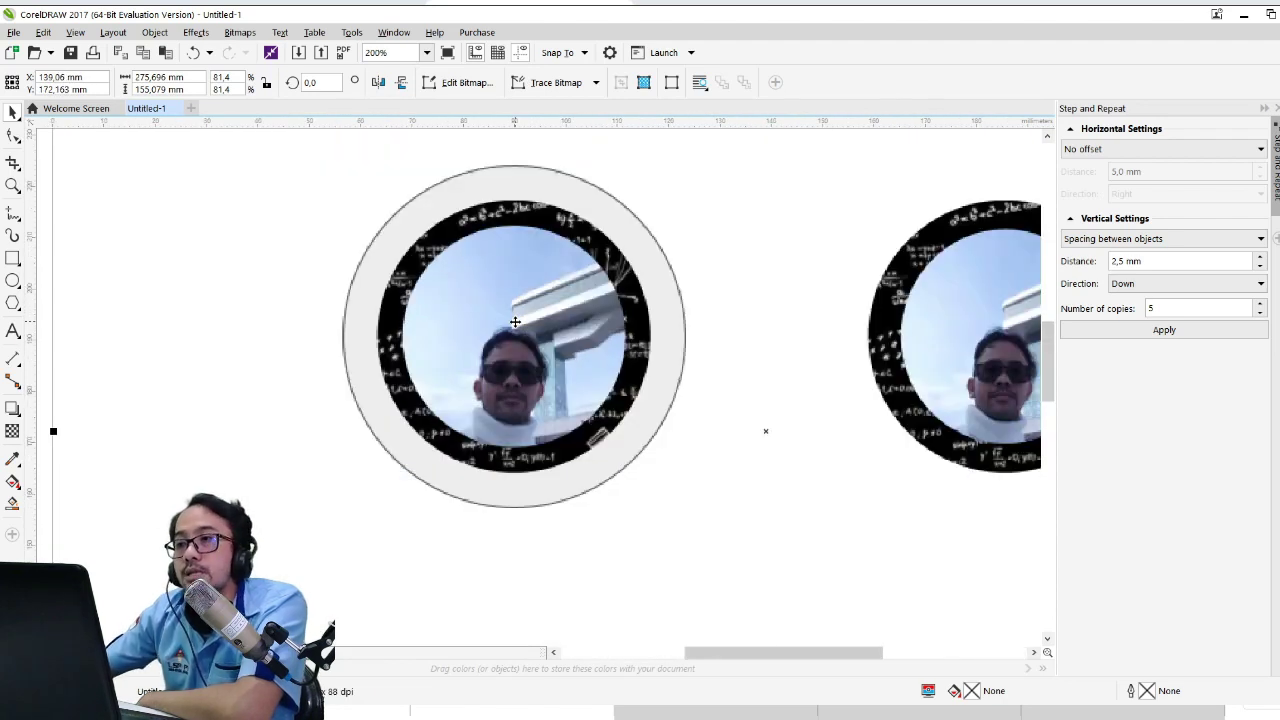
pyautogui.scroll(-1, 515, 322)
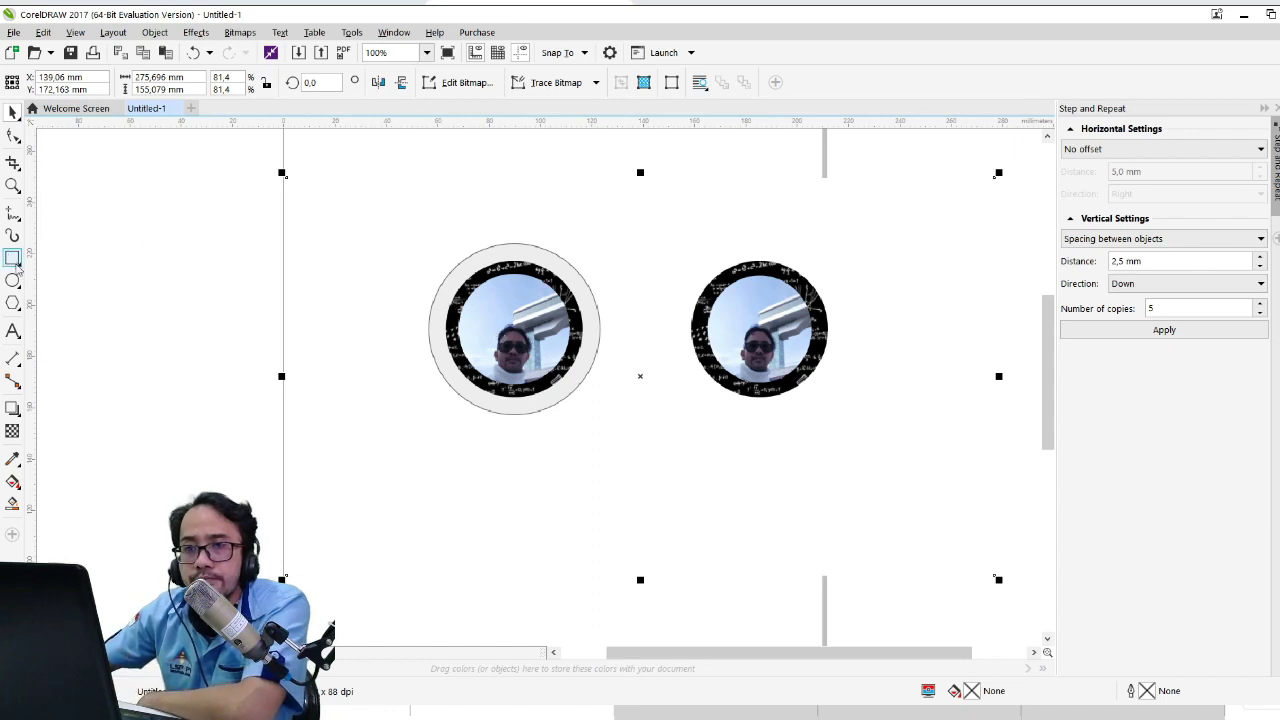
# Step: Draw an ellipse about 54 by 52 mm, try it over the grey-ringed badge, and move it beside that badge
pyautogui.click(13, 280)
pyautogui.moveTo(347, 178); pyautogui.dragTo(489, 316)
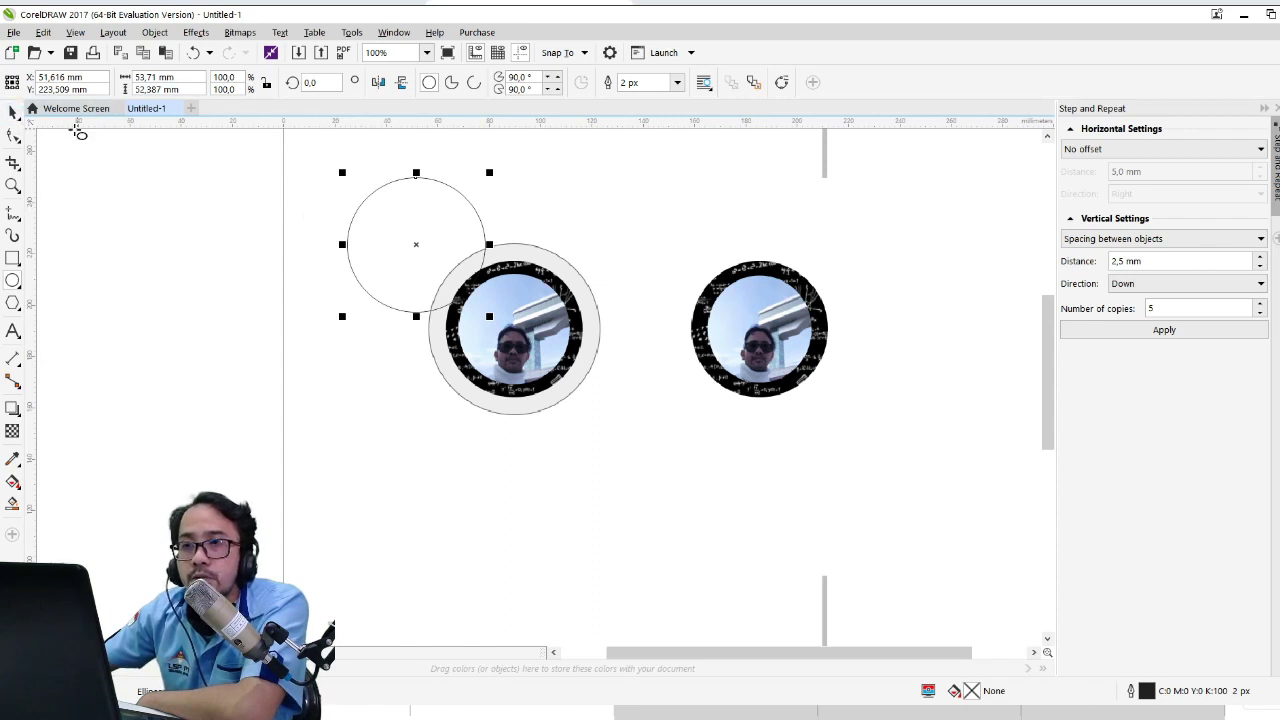
pyautogui.click(13, 112)
pyautogui.click(425, 237)
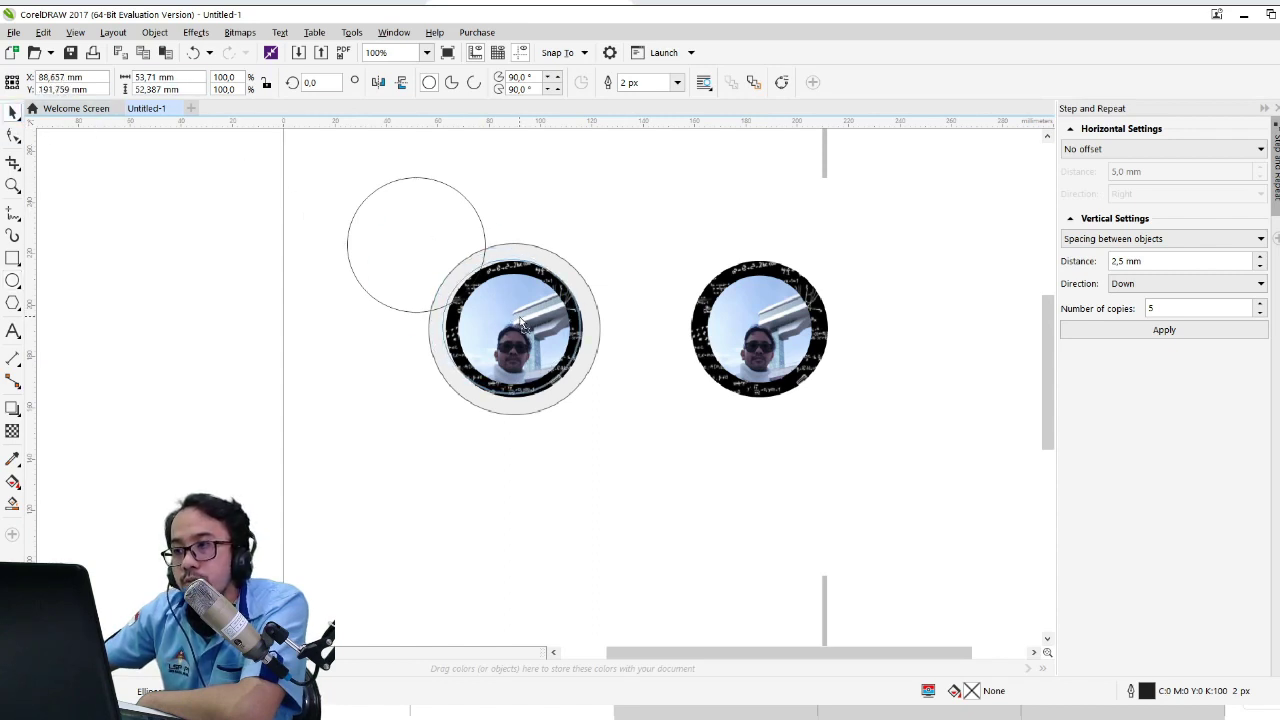
pyautogui.moveTo(521, 322); pyautogui.dragTo(320, 316)
pyautogui.scroll(1, 522, 318)
pyautogui.scroll(-1, 522, 317)
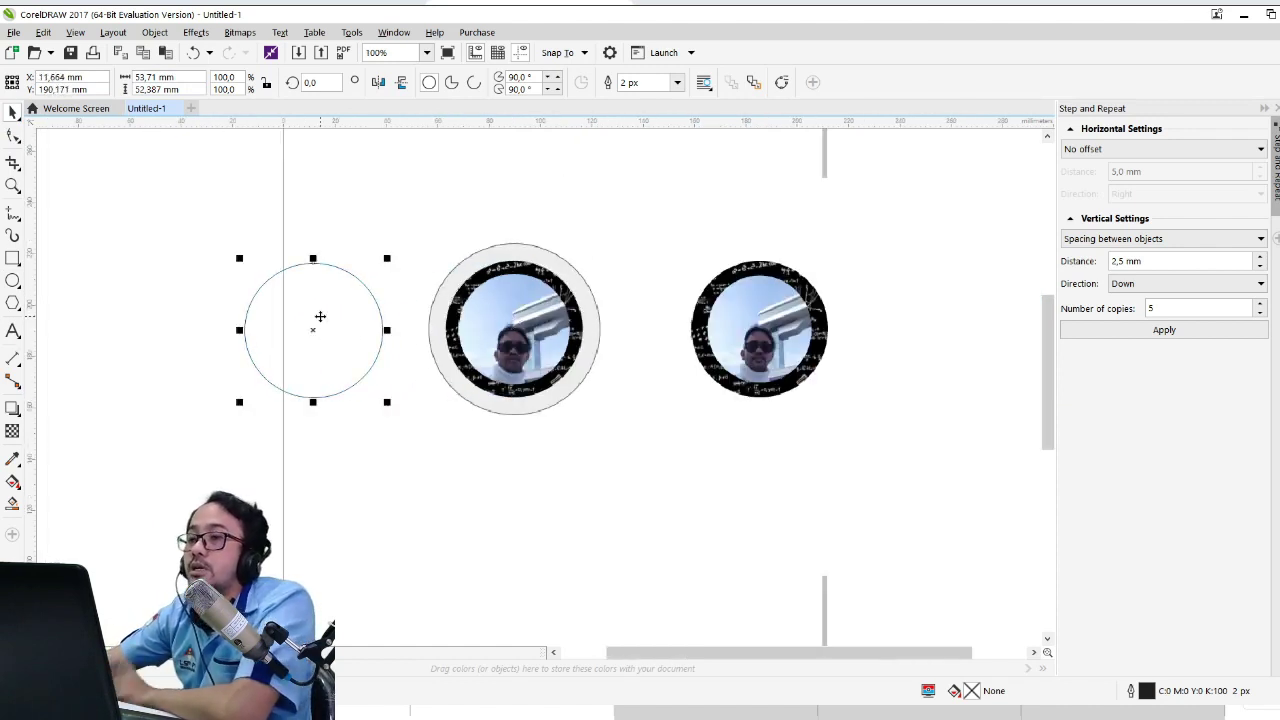
# Step: Delete the placed PNG image and the trial ellipse from the page
pyautogui.click(473, 298)
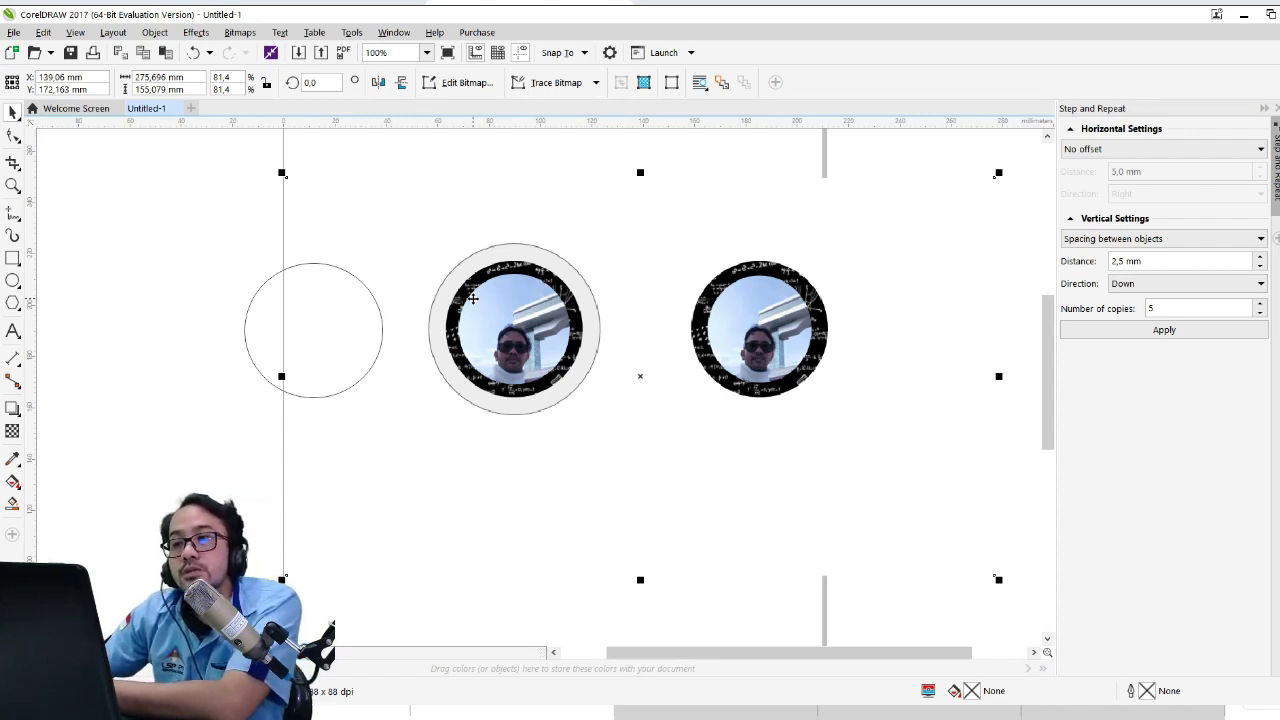
pyautogui.press('Delete')
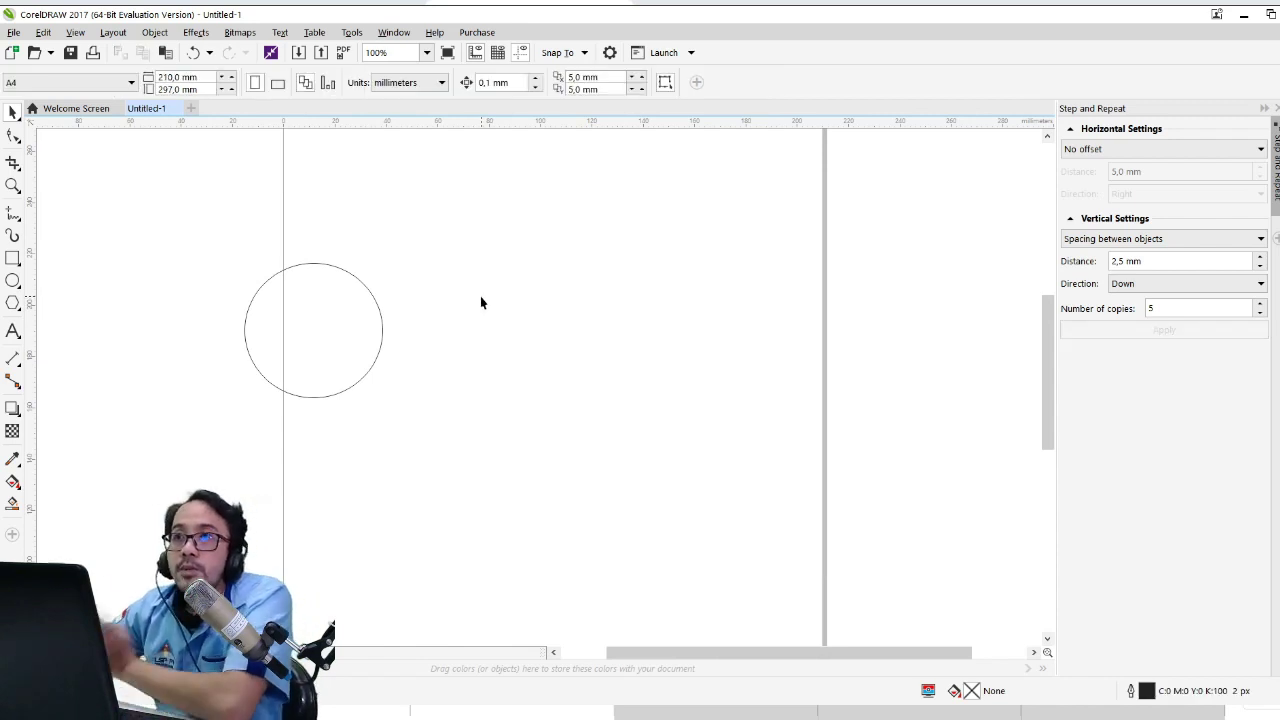
pyautogui.click(346, 297)
pyautogui.moveTo(346, 297); pyautogui.dragTo(514, 302)
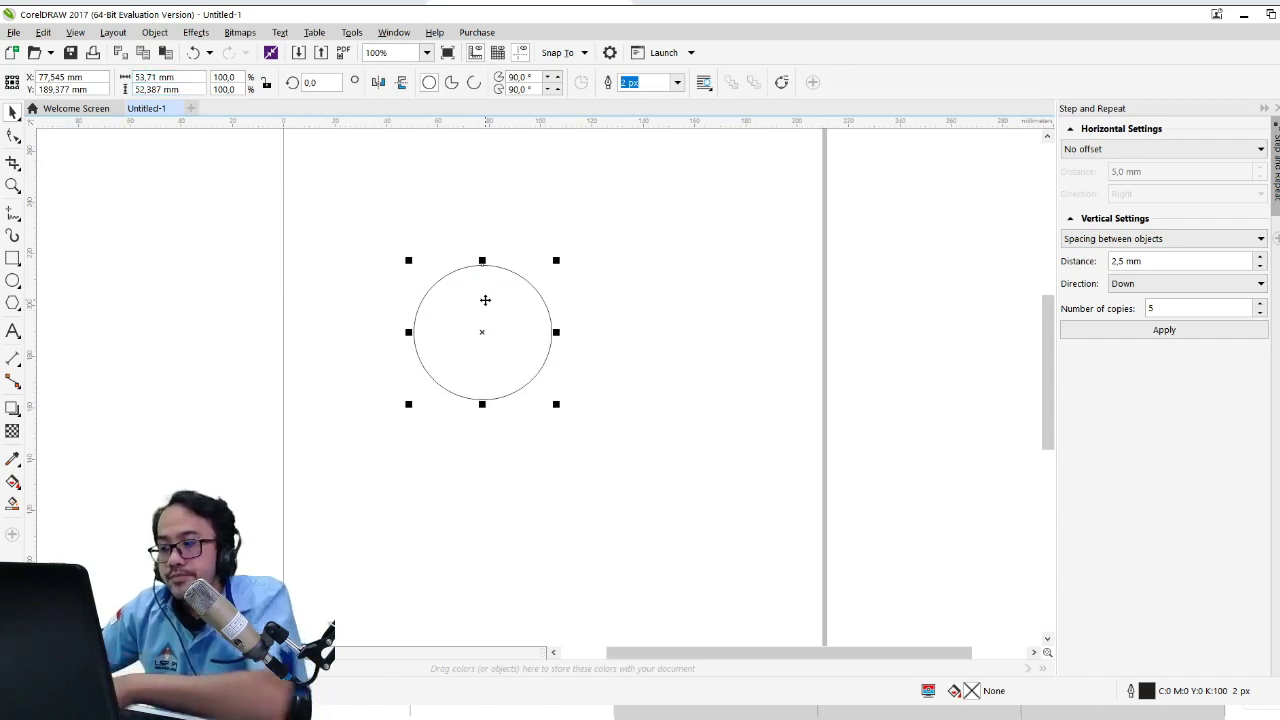
pyautogui.press('Delete')
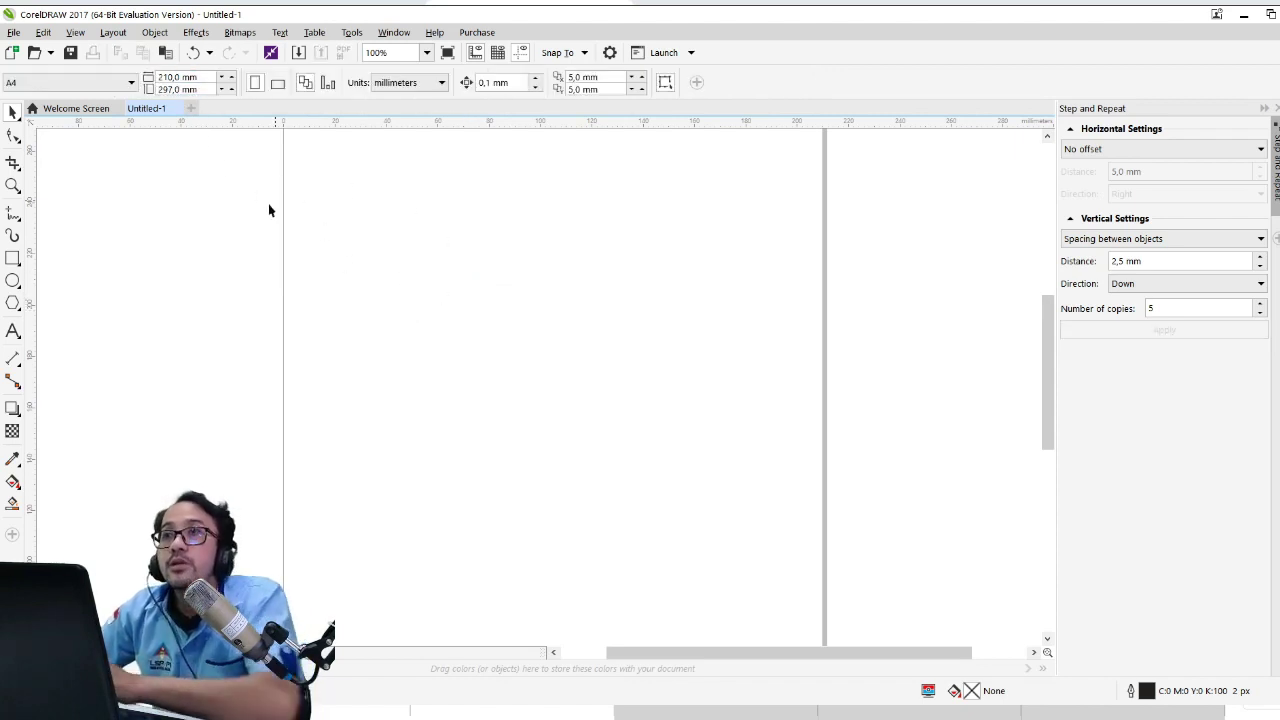
# Step: Draw a circle near the middle of the page and set its diameter to 58 mm
pyautogui.click(12, 283)
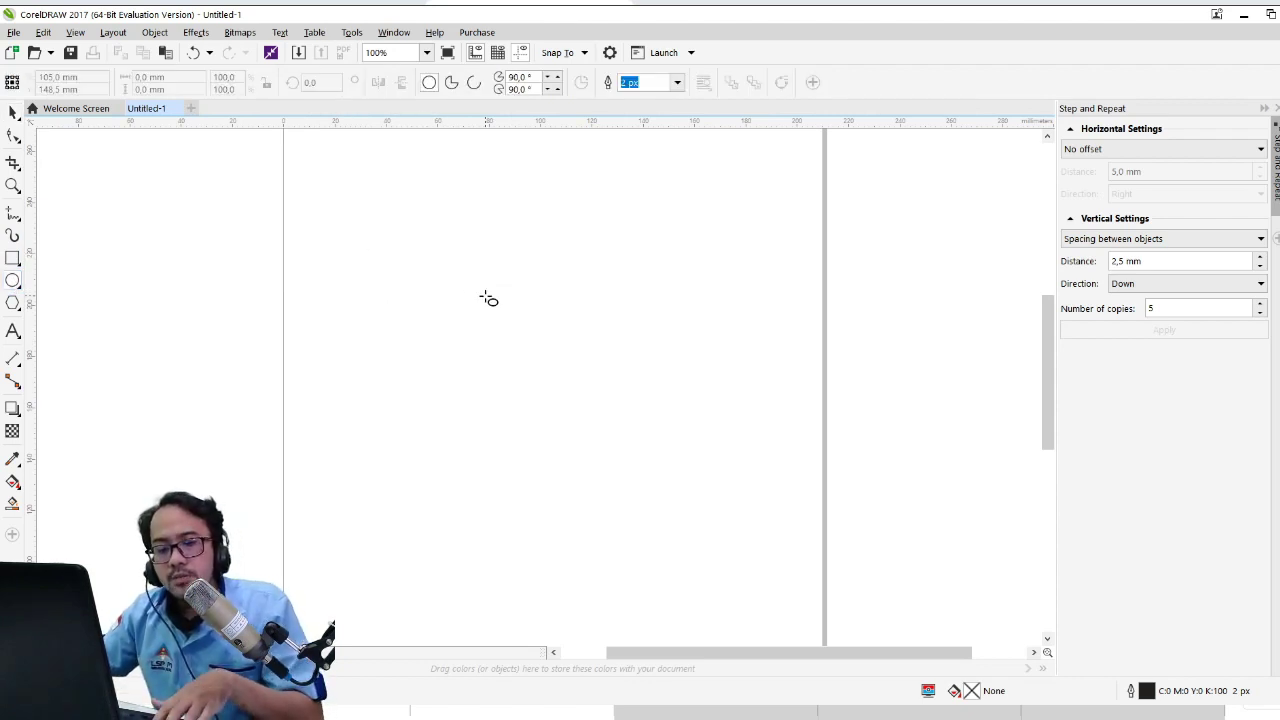
pyautogui.moveTo(484, 296); pyautogui.dragTo(592, 450)
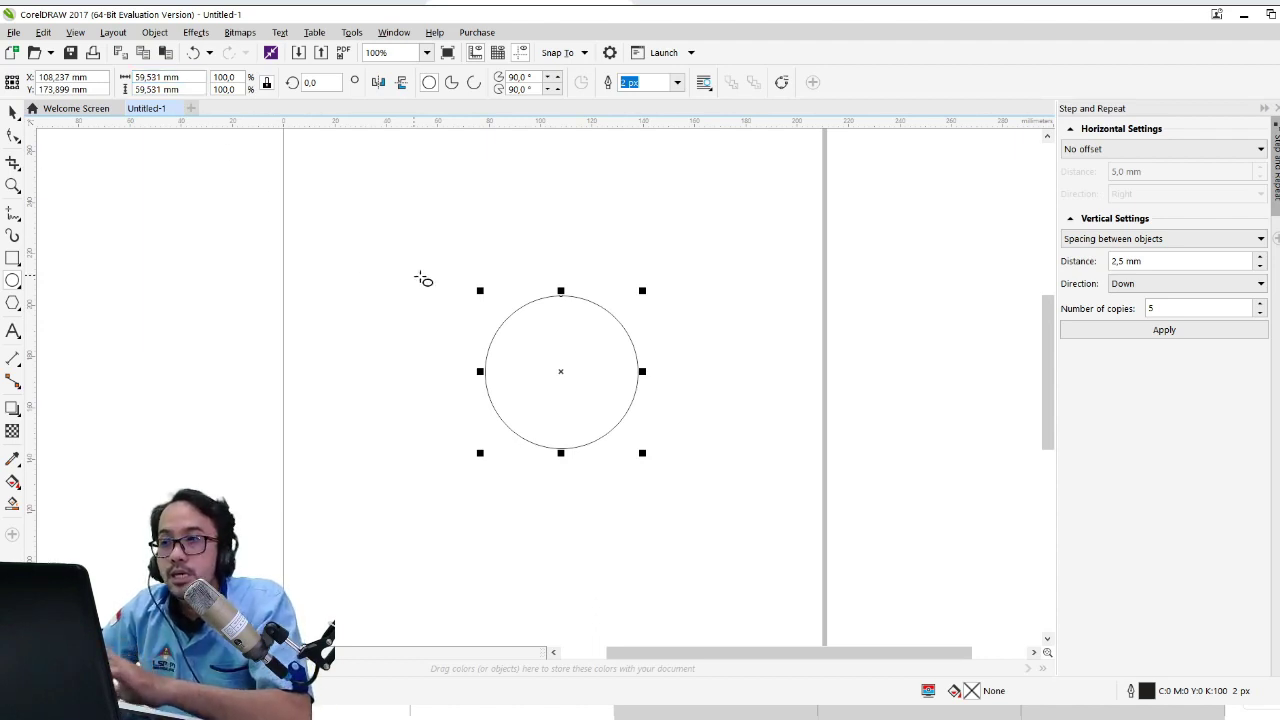
pyautogui.click(177, 78)
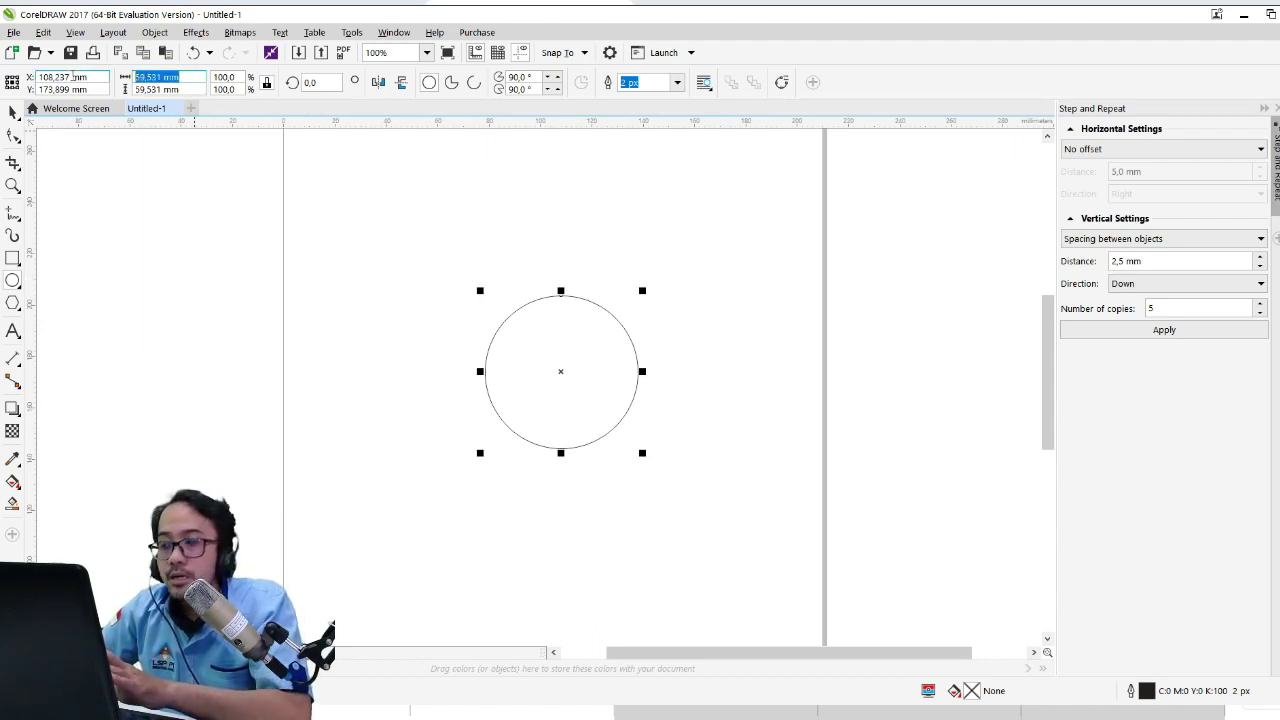
pyautogui.write('58')
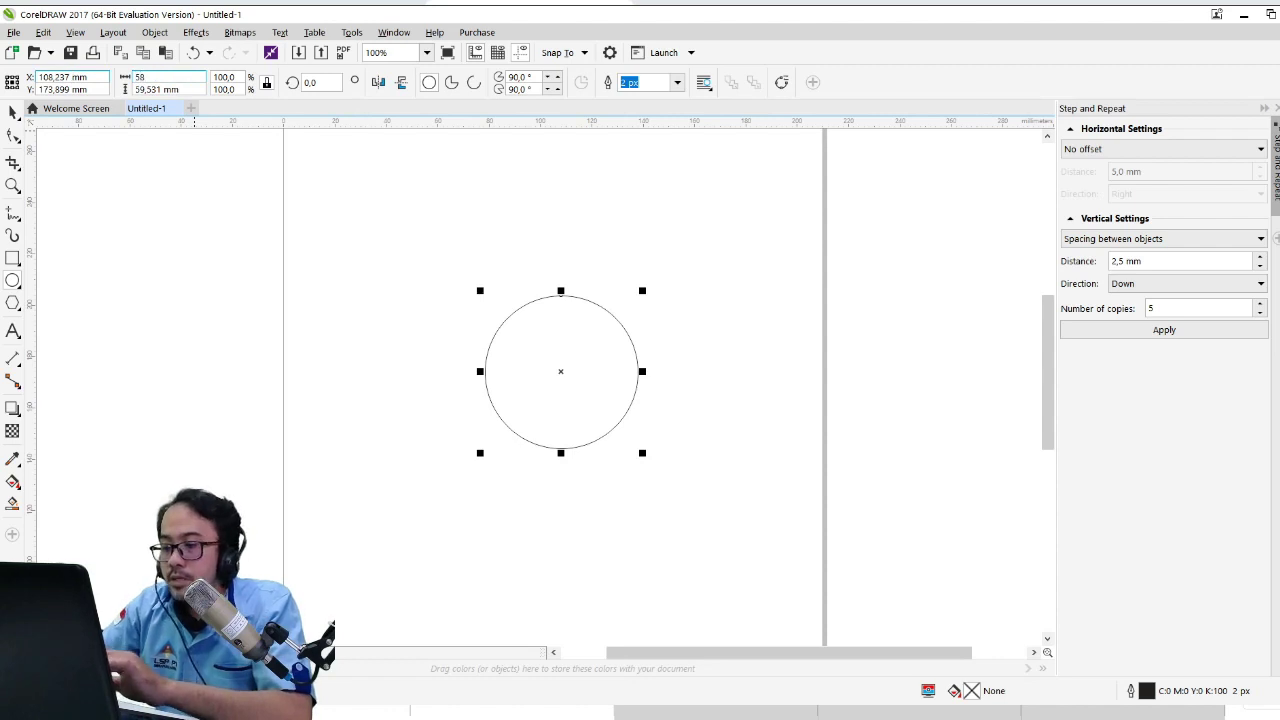
pyautogui.press('Return')
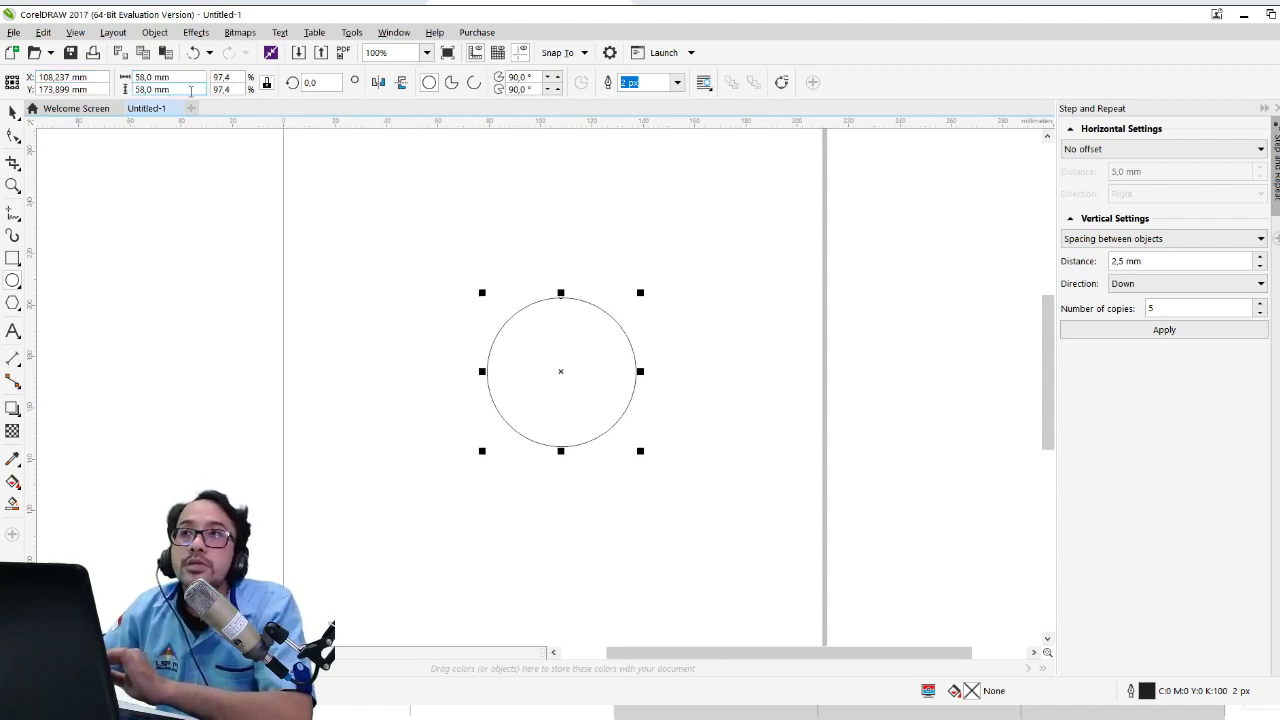
pyautogui.click(580, 204)
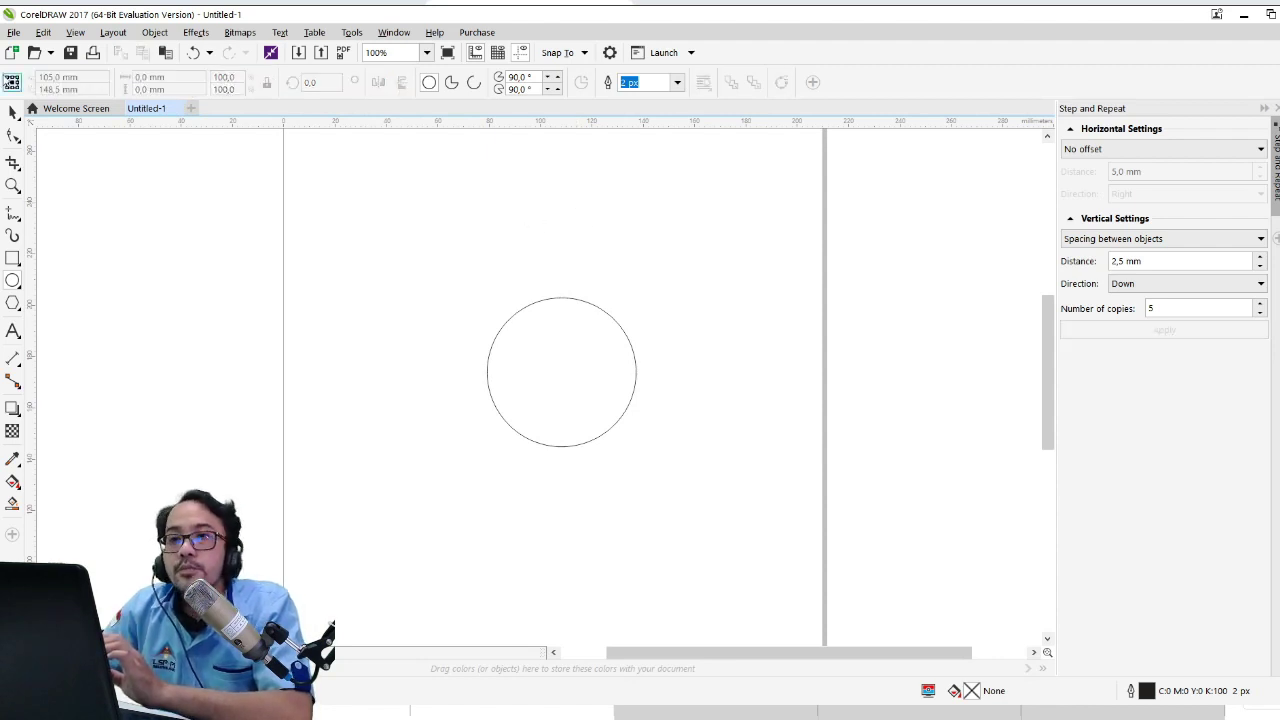
# Step: Duplicate the 58 mm circle, placing the copy above and to the left of the original
pyautogui.click(12, 113)
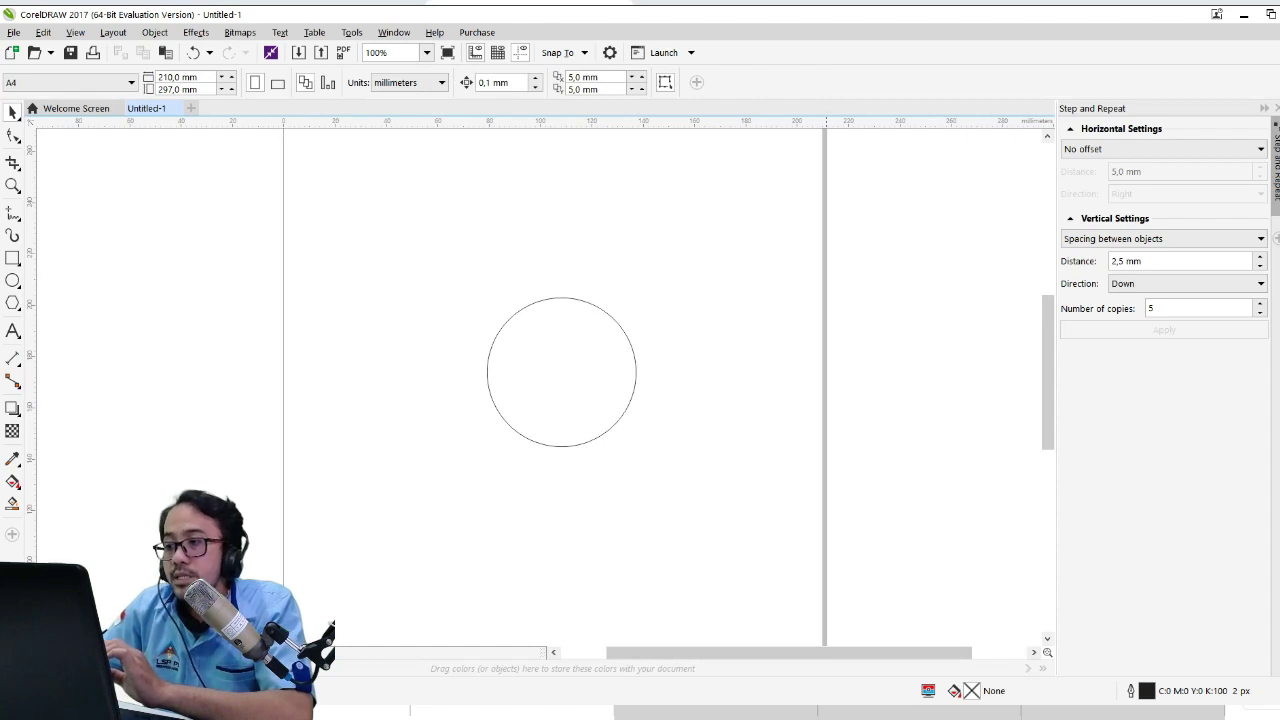
pyautogui.click(579, 348)
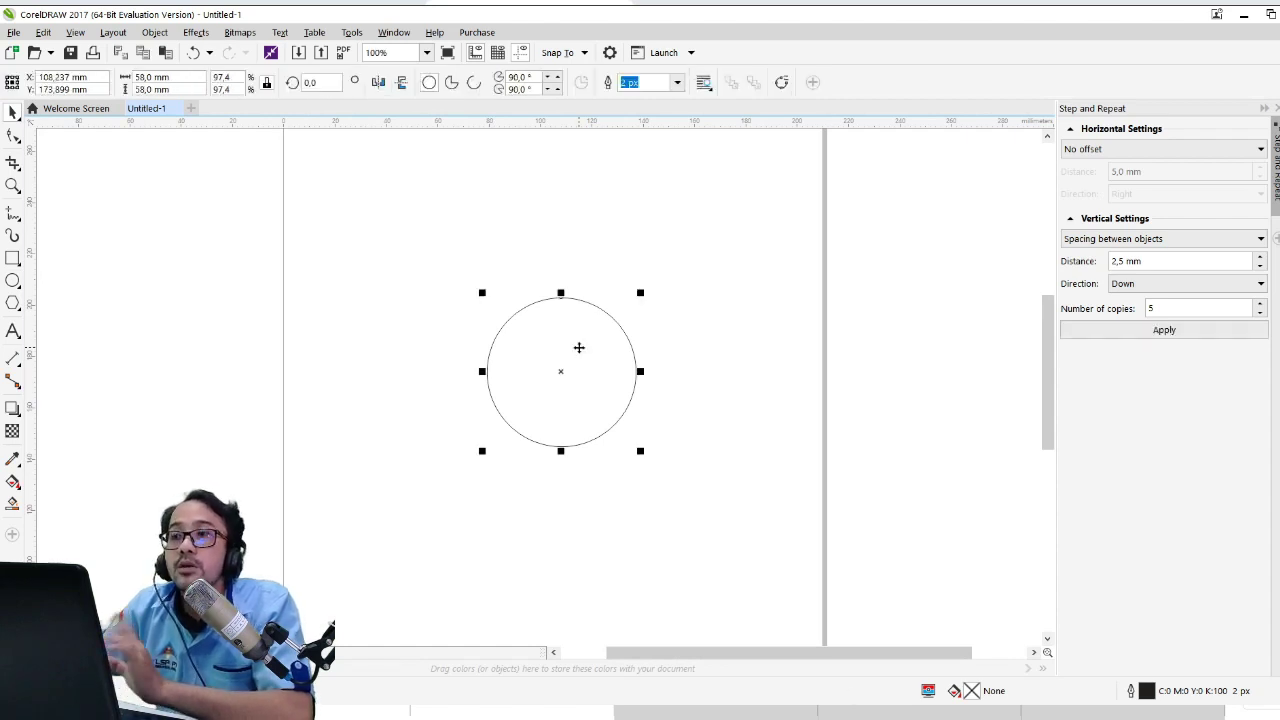
pyautogui.moveTo(578, 347); pyautogui.dragTo(434, 309)
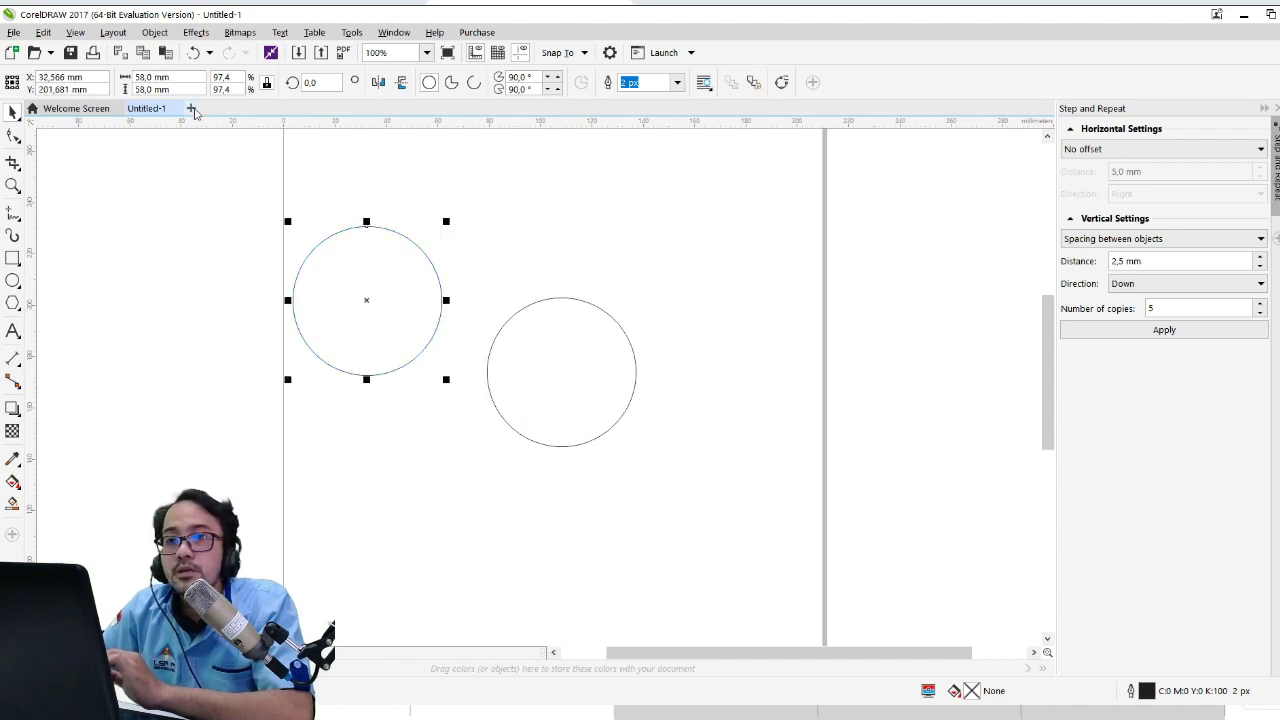
# Step: Try to set the copied circle's width to 69.5, undoing the resize after each attempt
pyautogui.click(178, 78)
pyautogui.write('6')
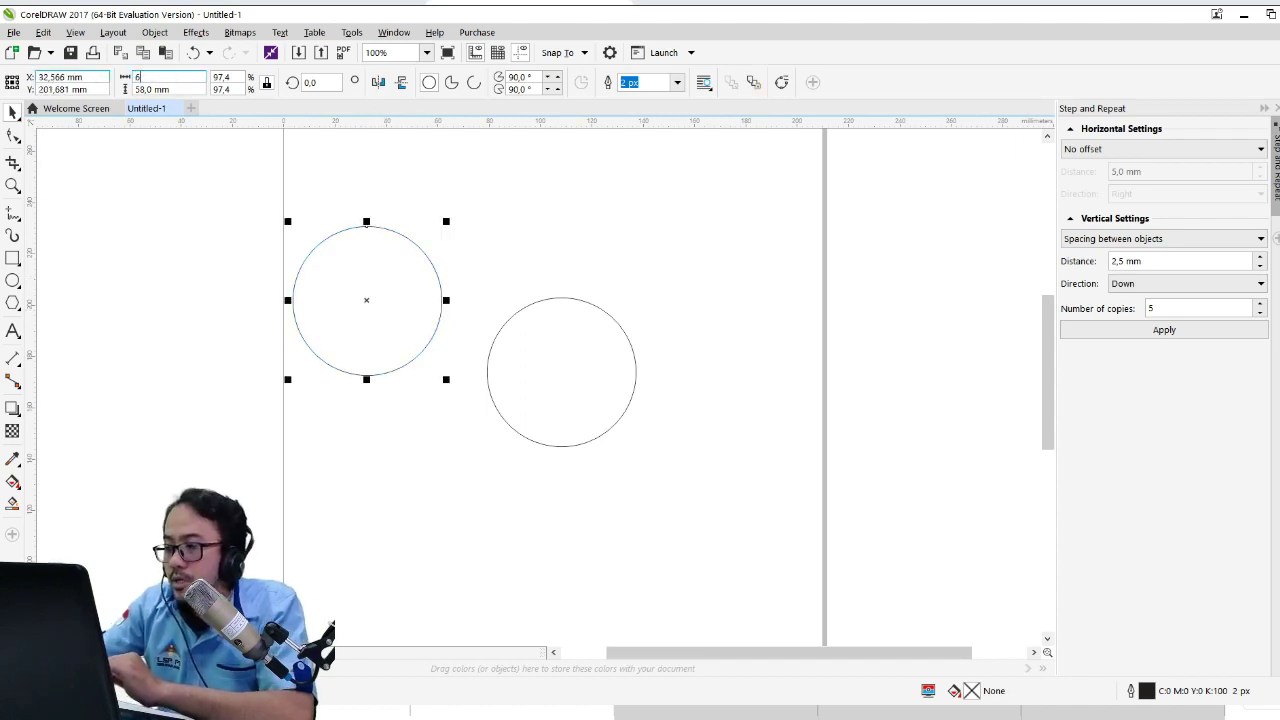
pyautogui.write('9.5')
pyautogui.press('Return')
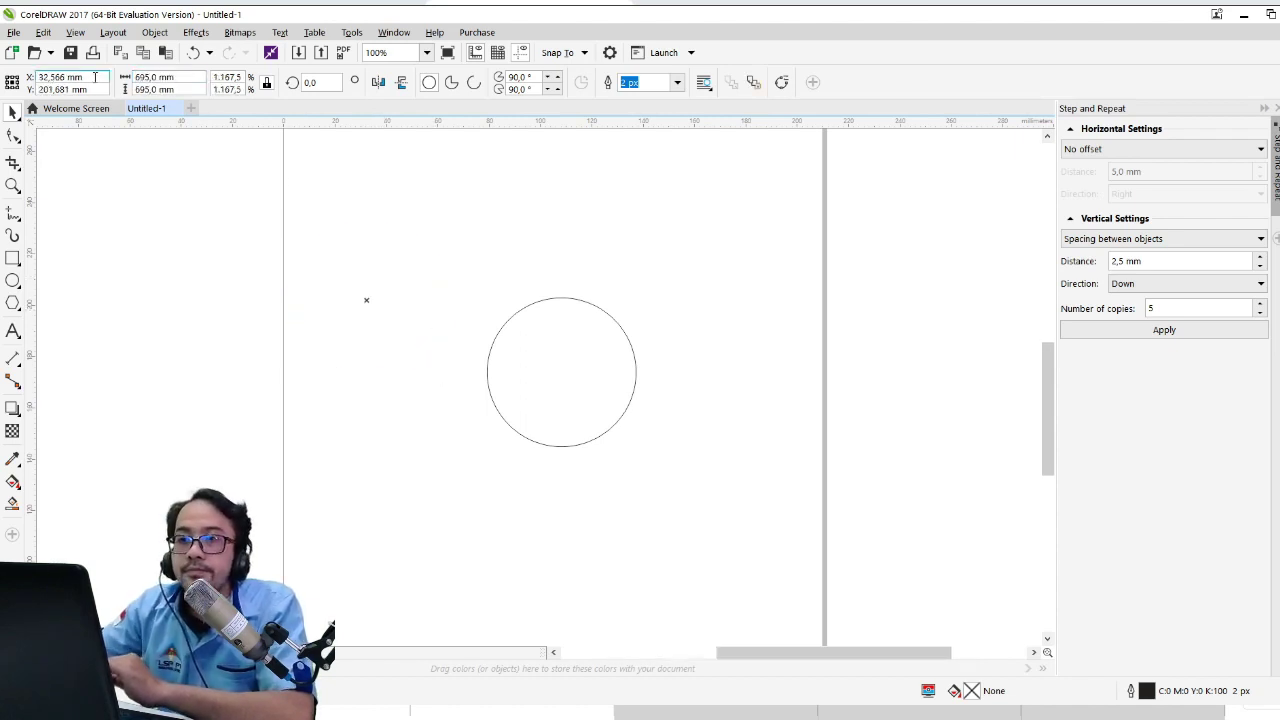
pyautogui.hotkey('ctrl', 'z')
pyautogui.click(150, 77)
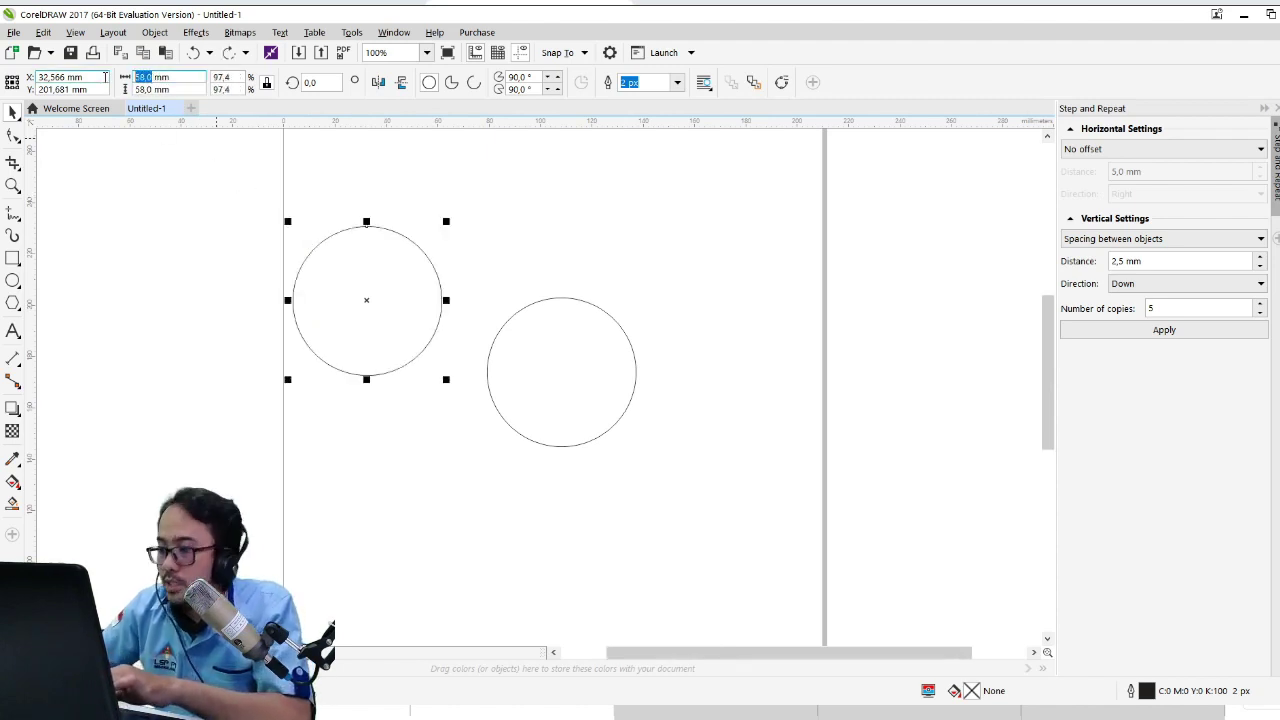
pyautogui.write('69,5')
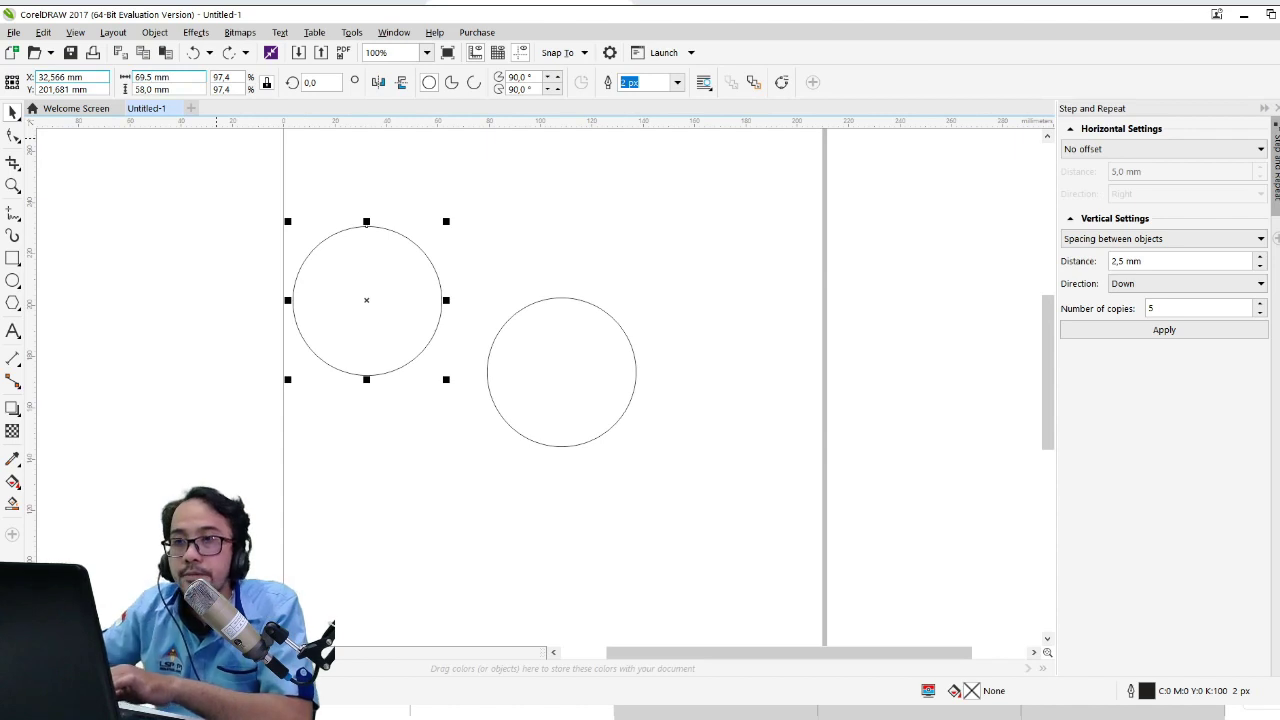
pyautogui.press('Return')
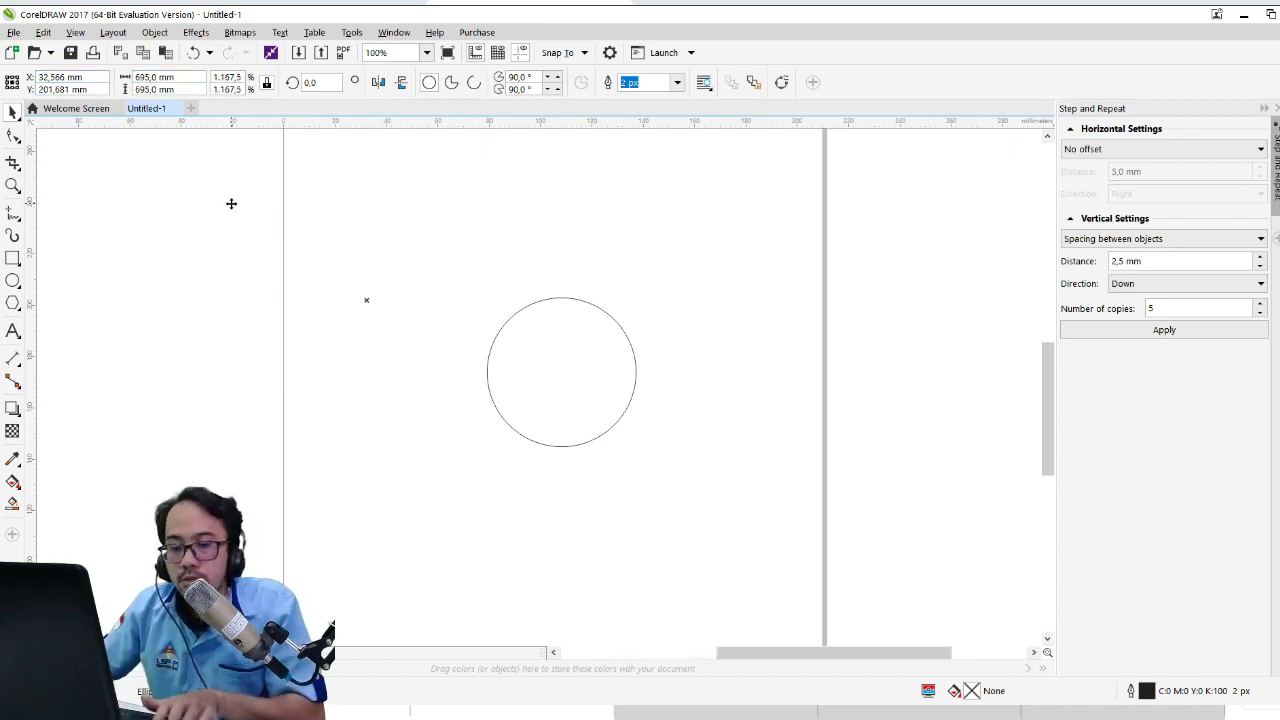
pyautogui.hotkey('ctrl', 'z')
# Step: Set the copied circle's diameter to 69.5 mm
pyautogui.click(130, 77)
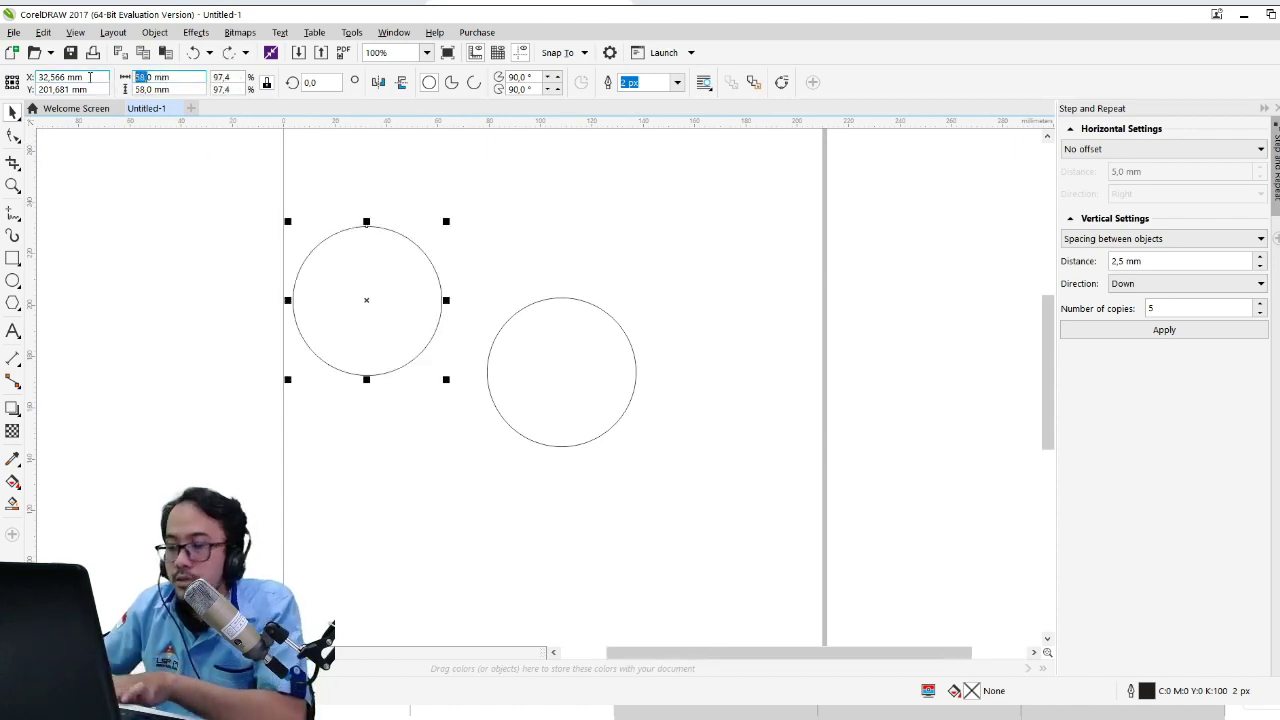
pyautogui.write('690')
pyautogui.press('Return')
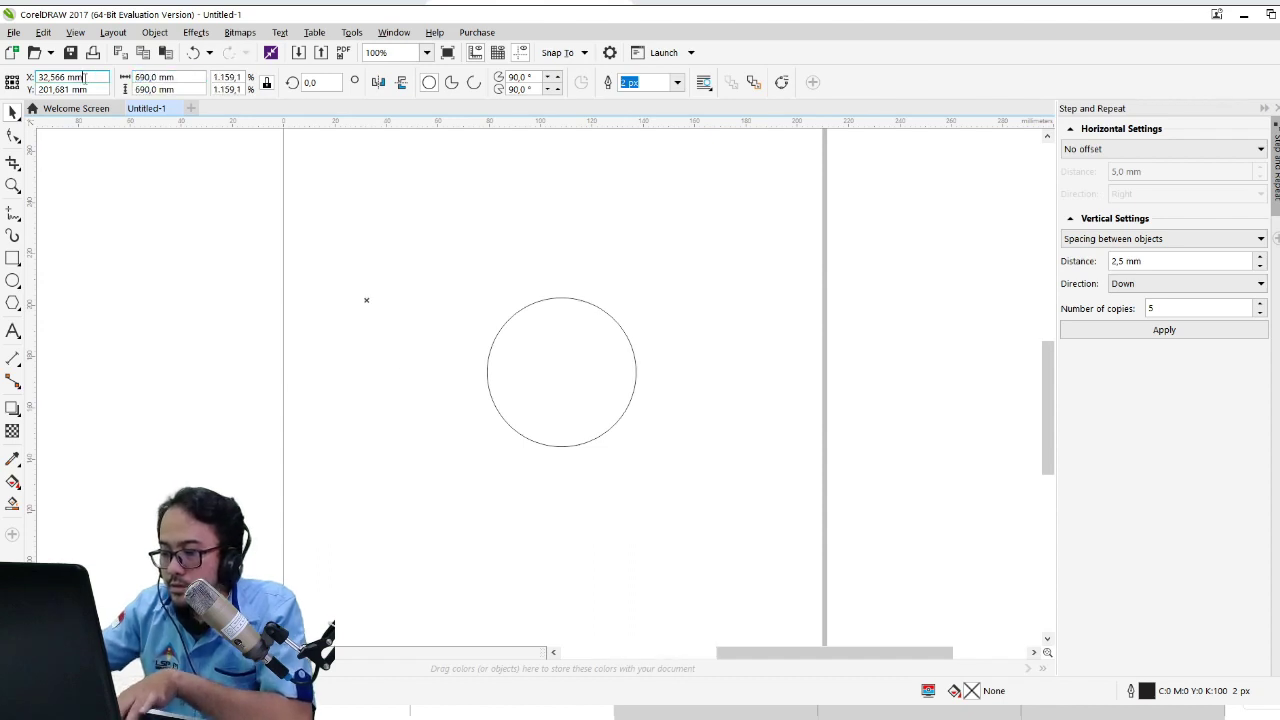
pyautogui.click(146, 77)
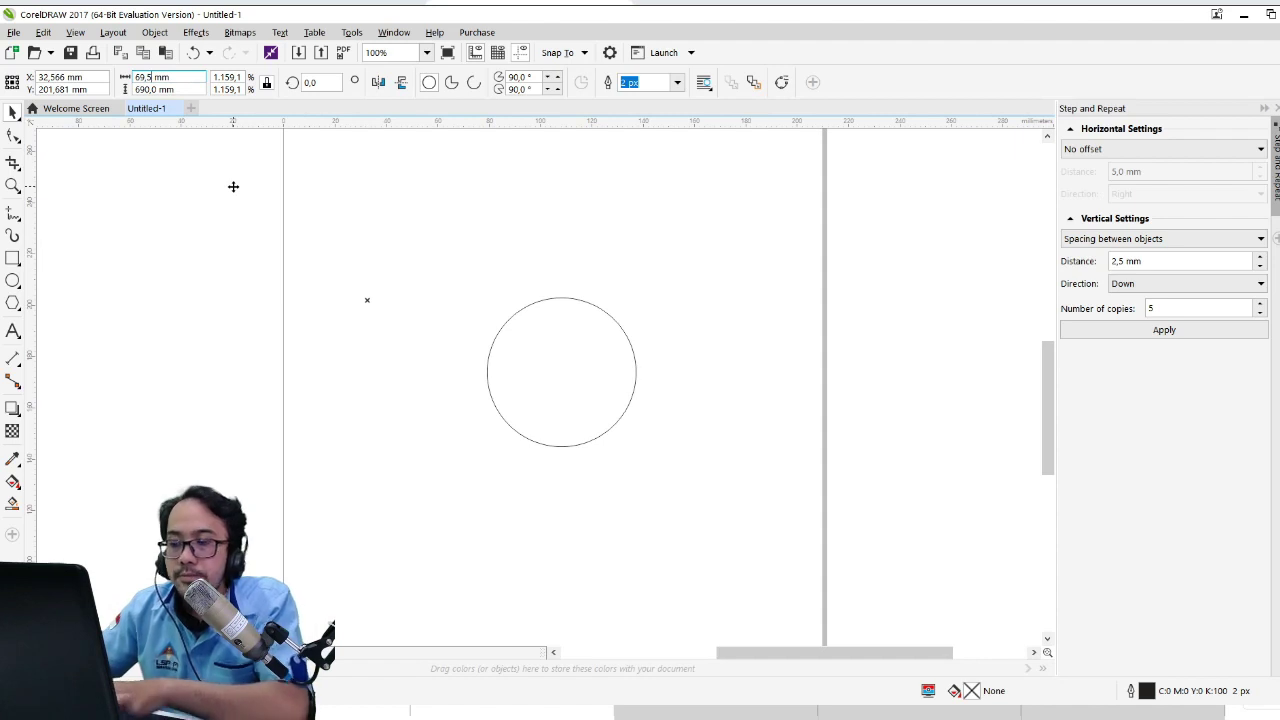
pyautogui.press('Return')
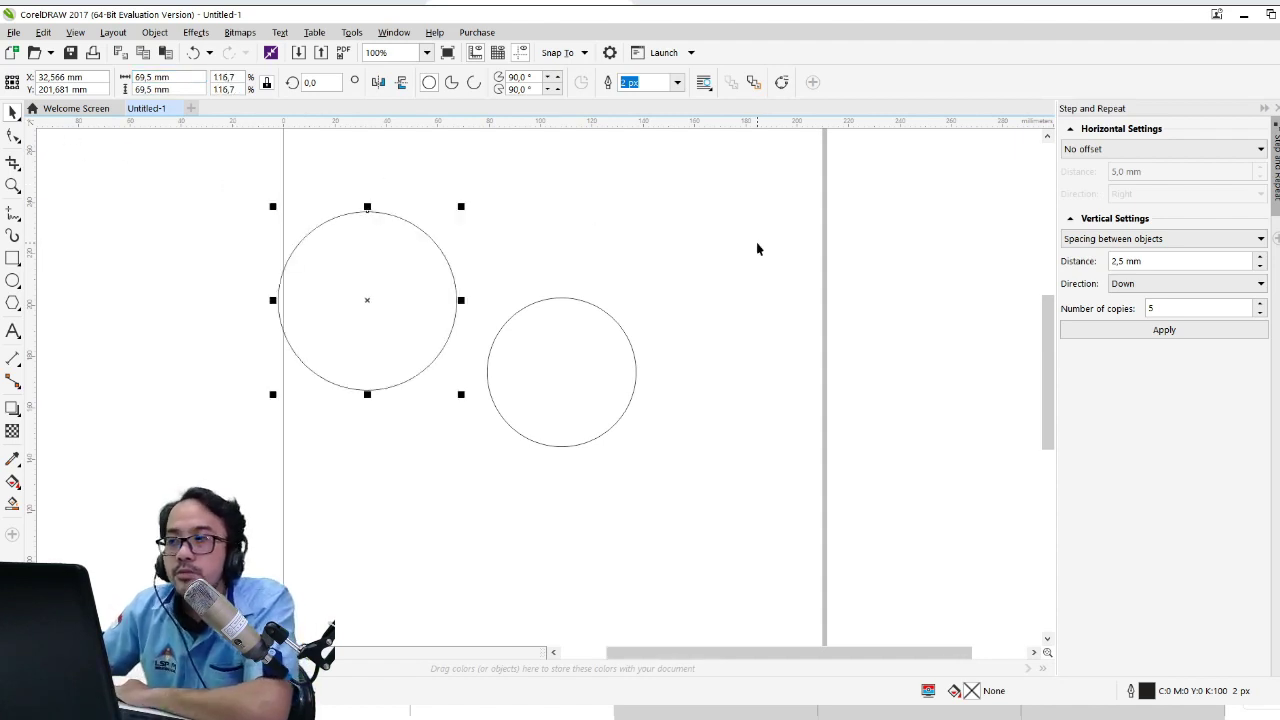
# Step: Move the 69.5 mm circle up and right onto the page, and shift the 58 mm circle slightly right
pyautogui.moveTo(373, 274); pyautogui.dragTo(397, 258)
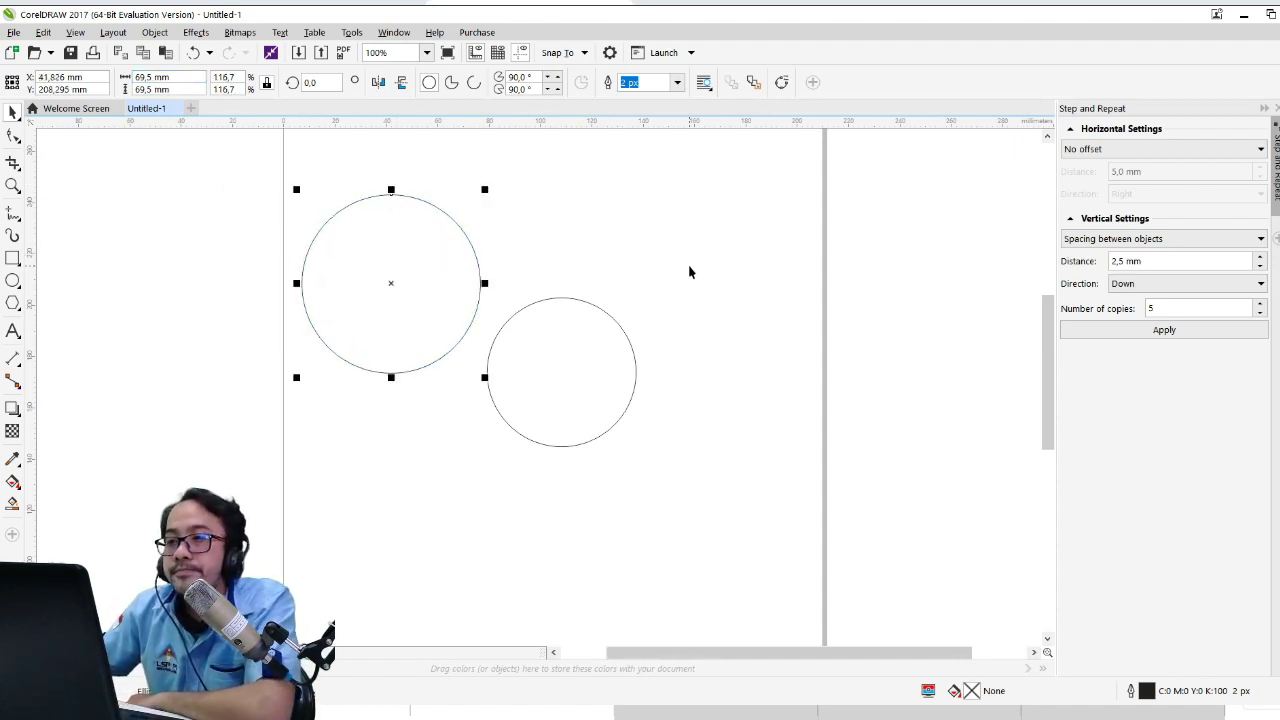
pyautogui.click(690, 268)
pyautogui.click(408, 267)
pyautogui.click(581, 408)
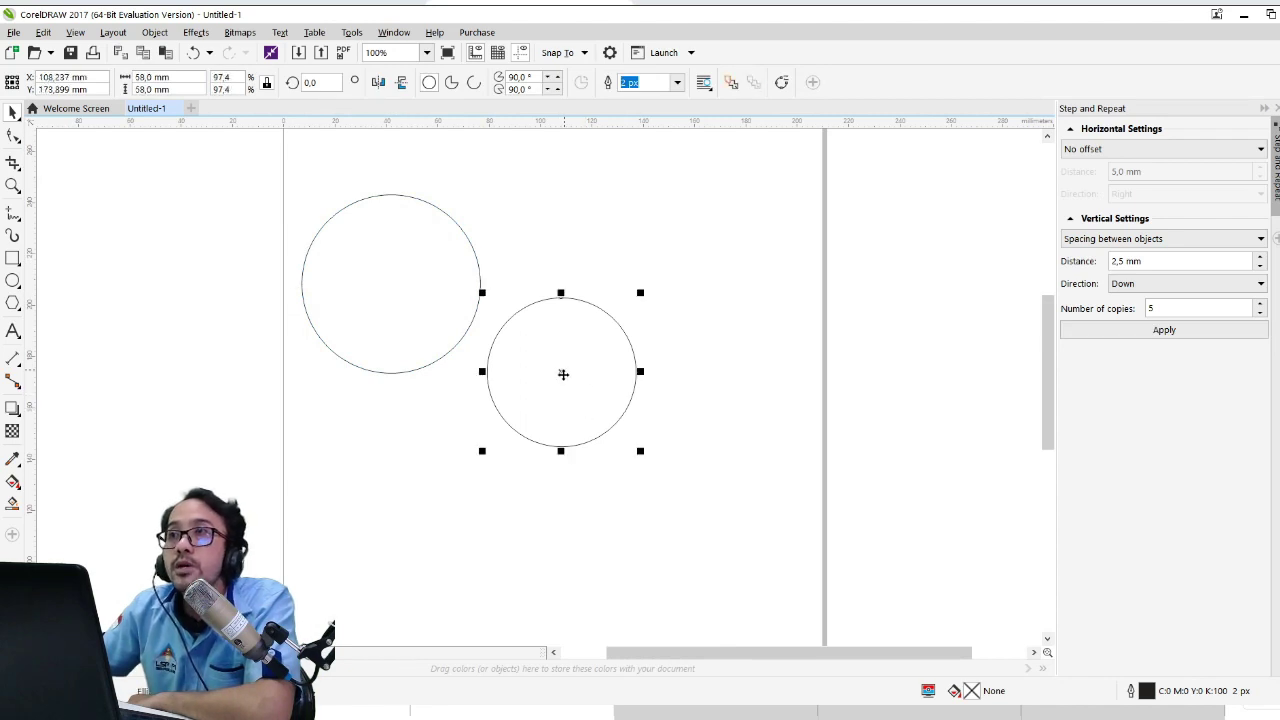
pyautogui.moveTo(590, 393); pyautogui.dragTo(614, 393)
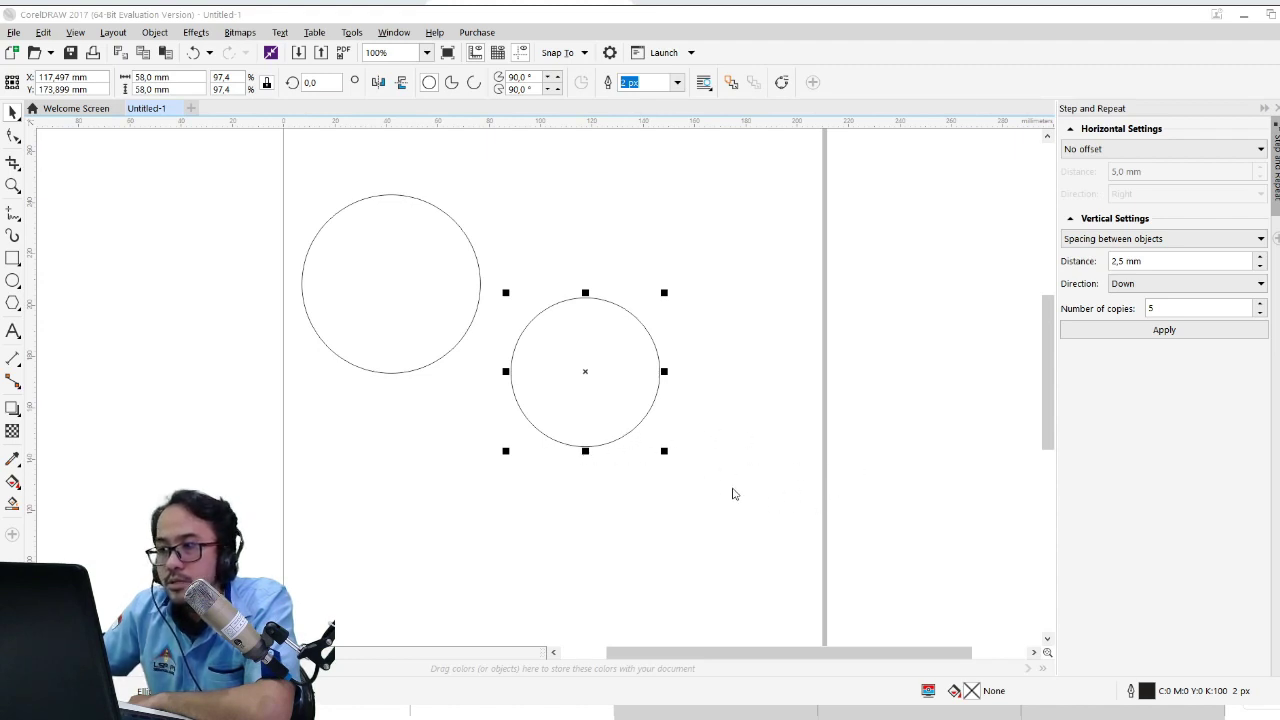
# Step: Import the train photo about 133 mm wide and move it below the two circles
pyautogui.click(664, 428)
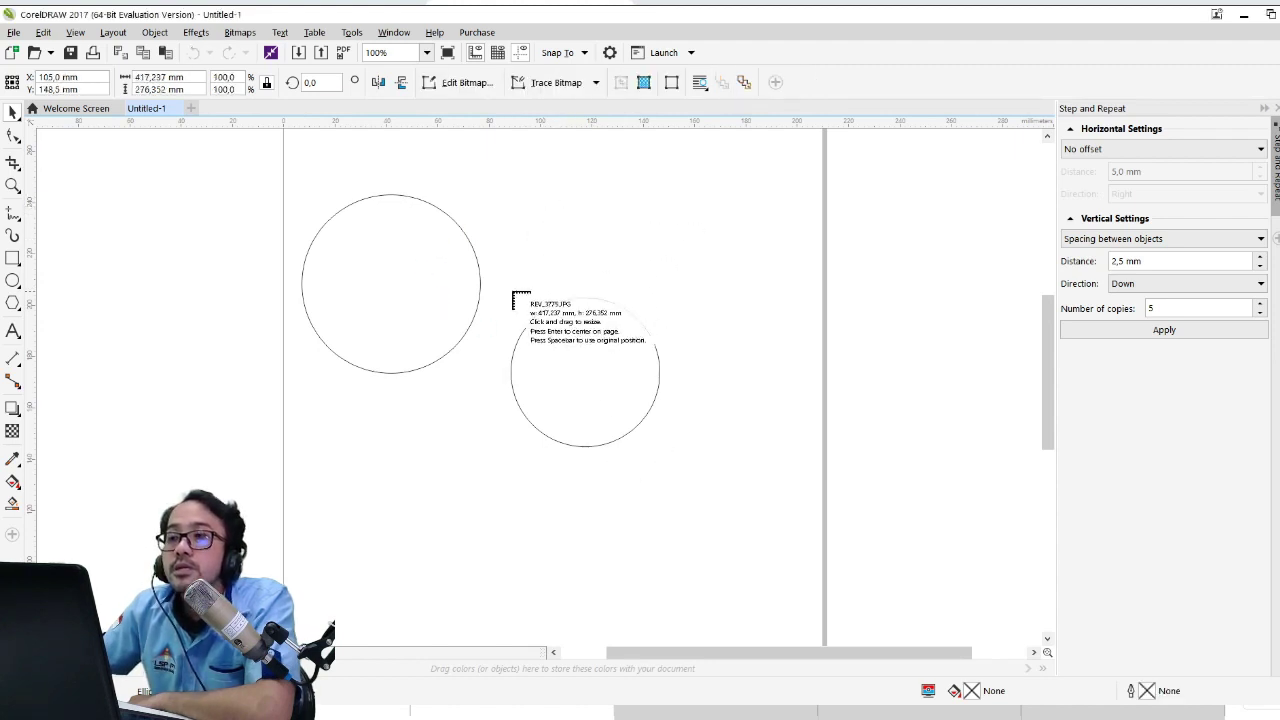
pyautogui.moveTo(506, 252); pyautogui.dragTo(855, 607)
pyautogui.moveTo(765, 270); pyautogui.dragTo(714, 500)
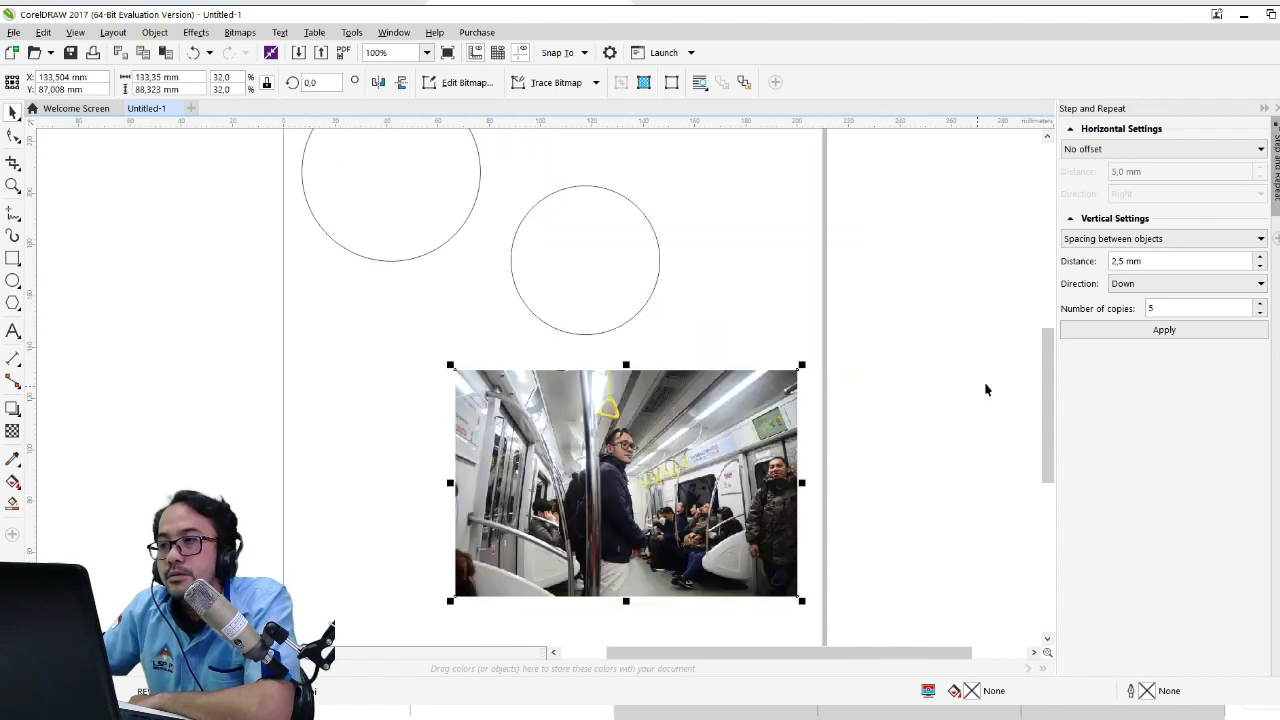
pyautogui.scroll(1, 1040, 357)
pyautogui.moveTo(646, 467); pyautogui.dragTo(546, 459)
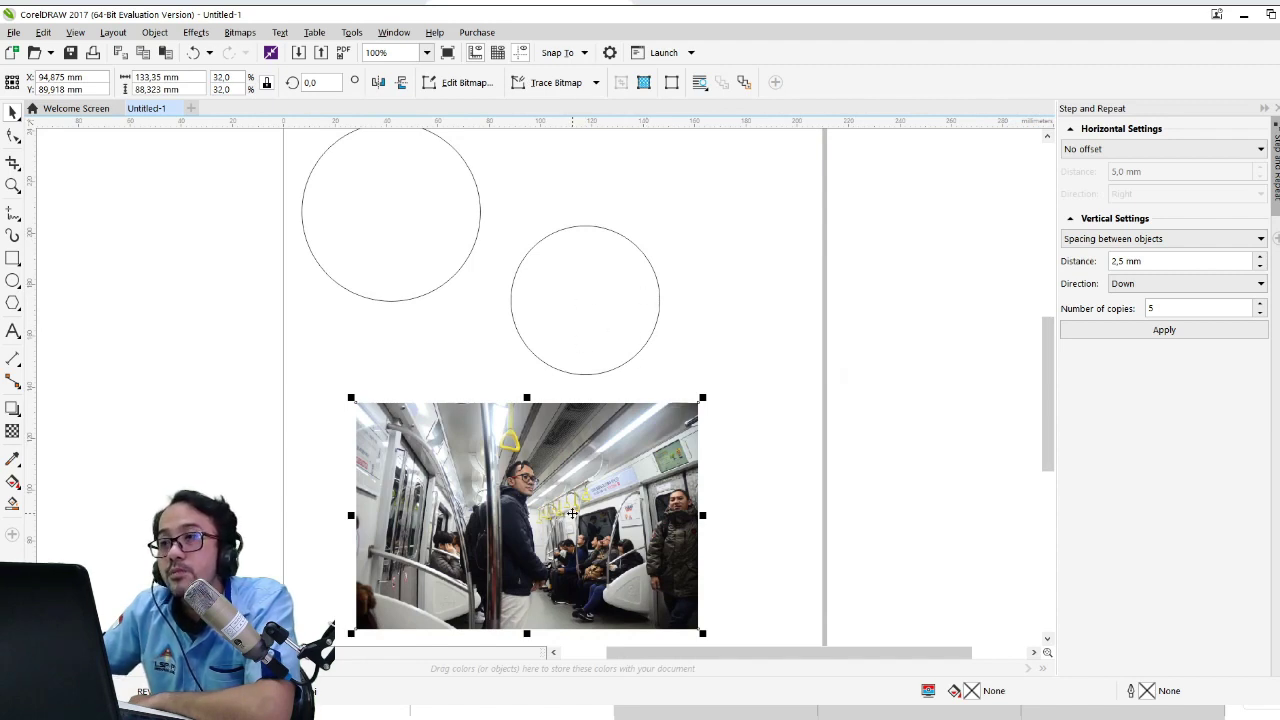
# Step: Place the train photo inside the 58 mm circle as a PowerClip
pyautogui.moveTo(572, 513); pyautogui.dragTo(600, 310)
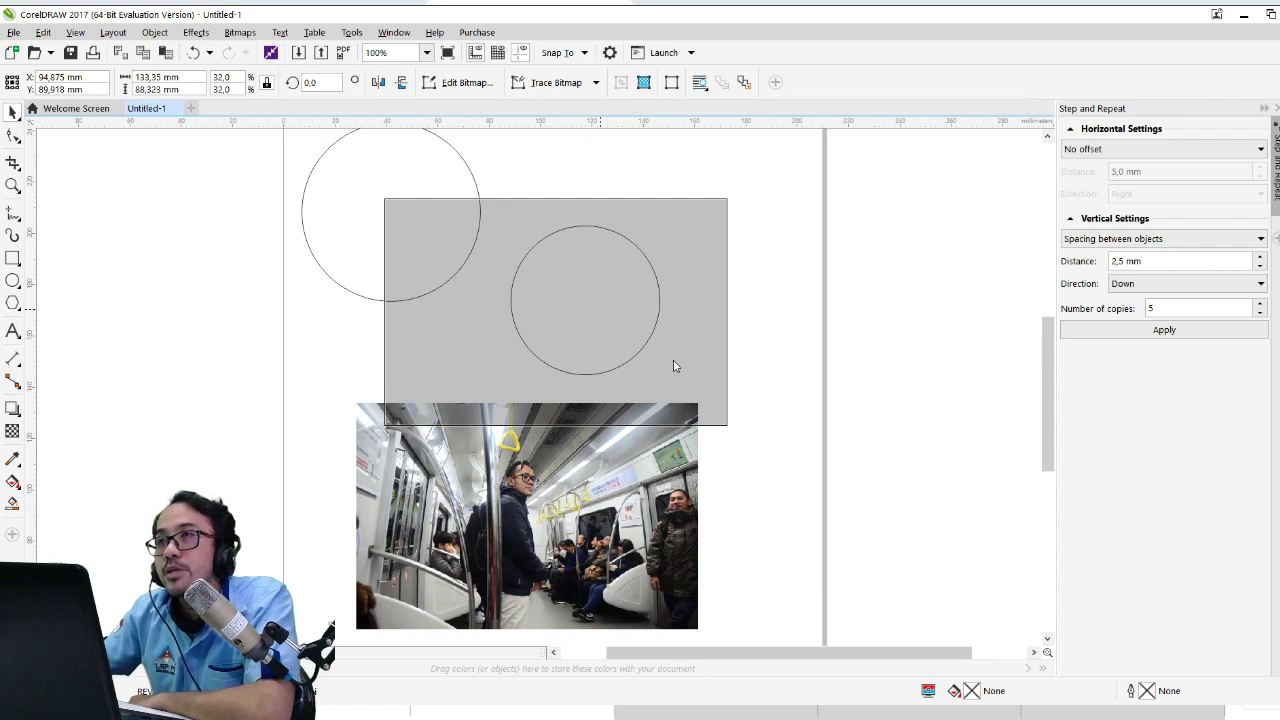
pyautogui.moveTo(674, 366); pyautogui.dragTo(674, 366)
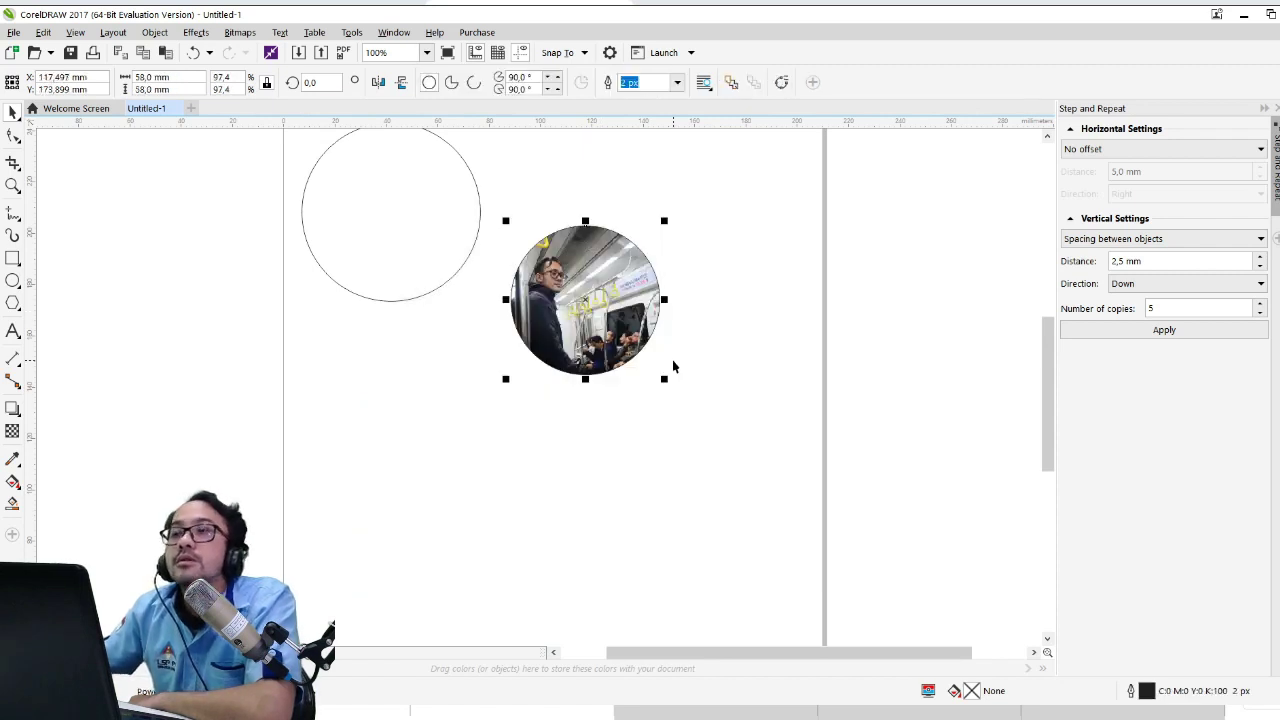
pyautogui.click(714, 374)
# Step: Shift the photo right inside the 58 mm circle so the standing man sits near its centre, and finish editing the contents
pyautogui.press('Tab')
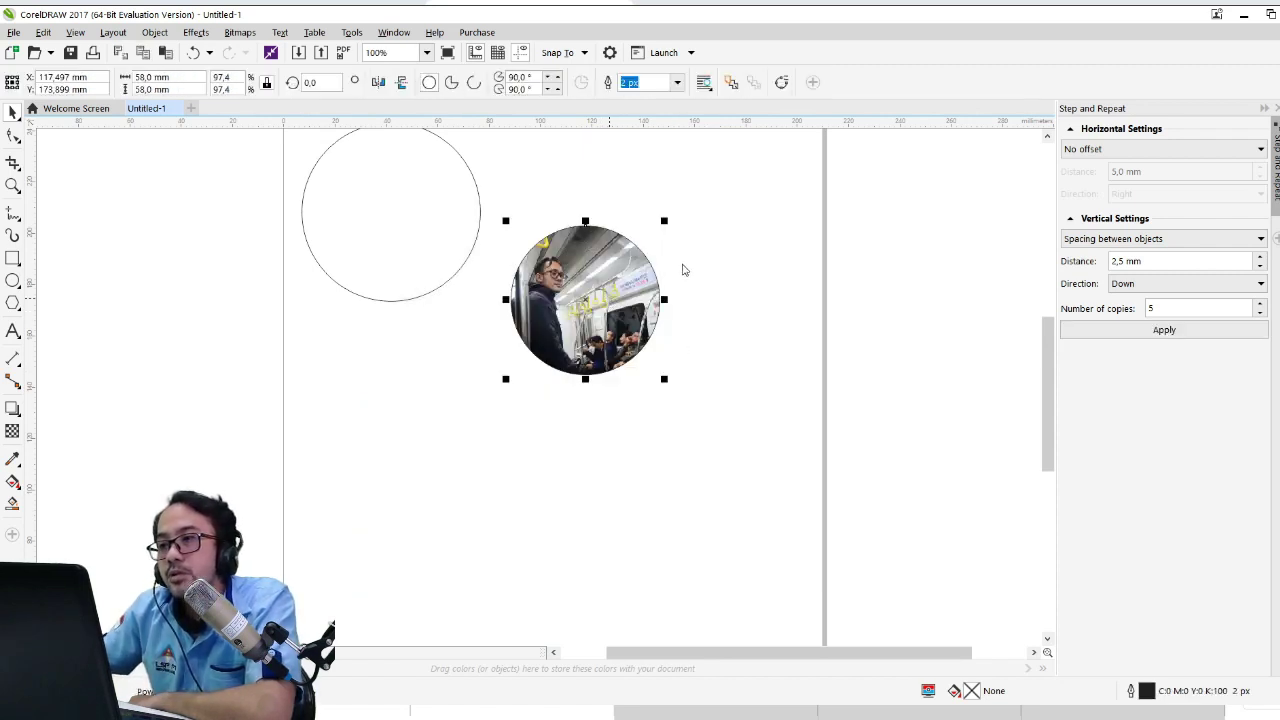
pyautogui.moveTo(603, 301); pyautogui.dragTo(621, 301)
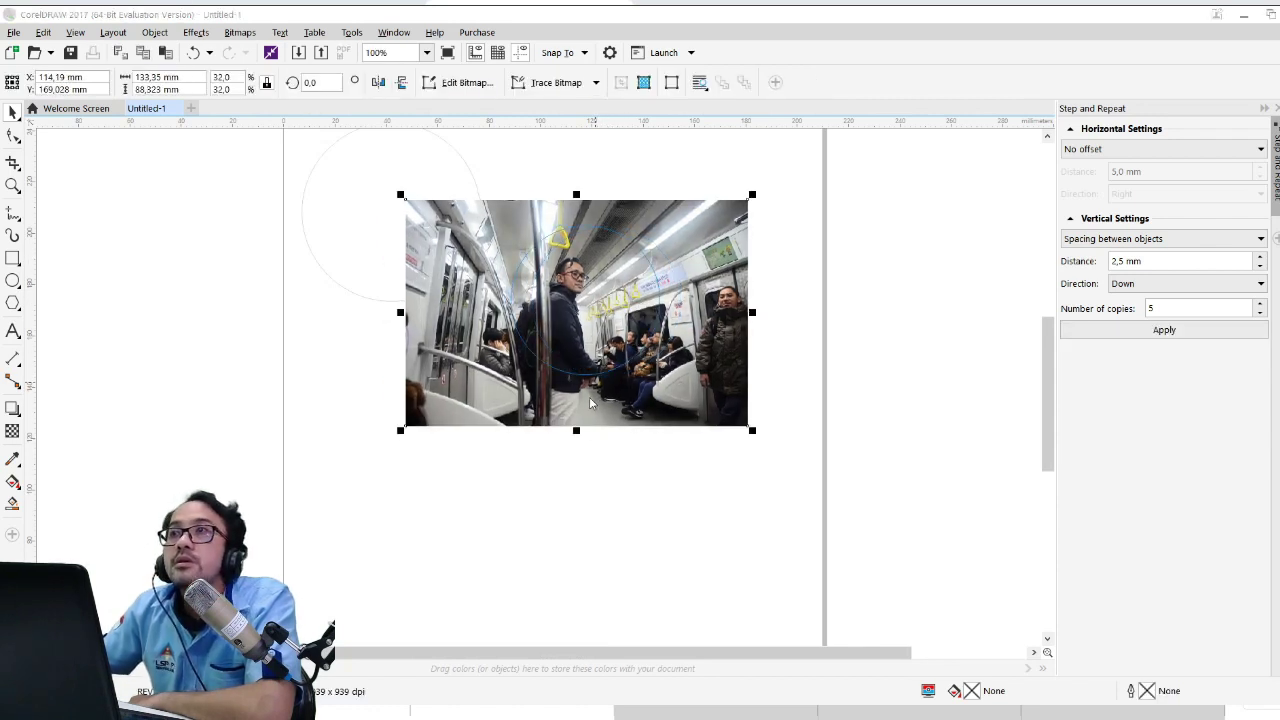
pyautogui.keyDown('ctrl'); pyautogui.click(590, 403); pyautogui.keyUp('ctrl')
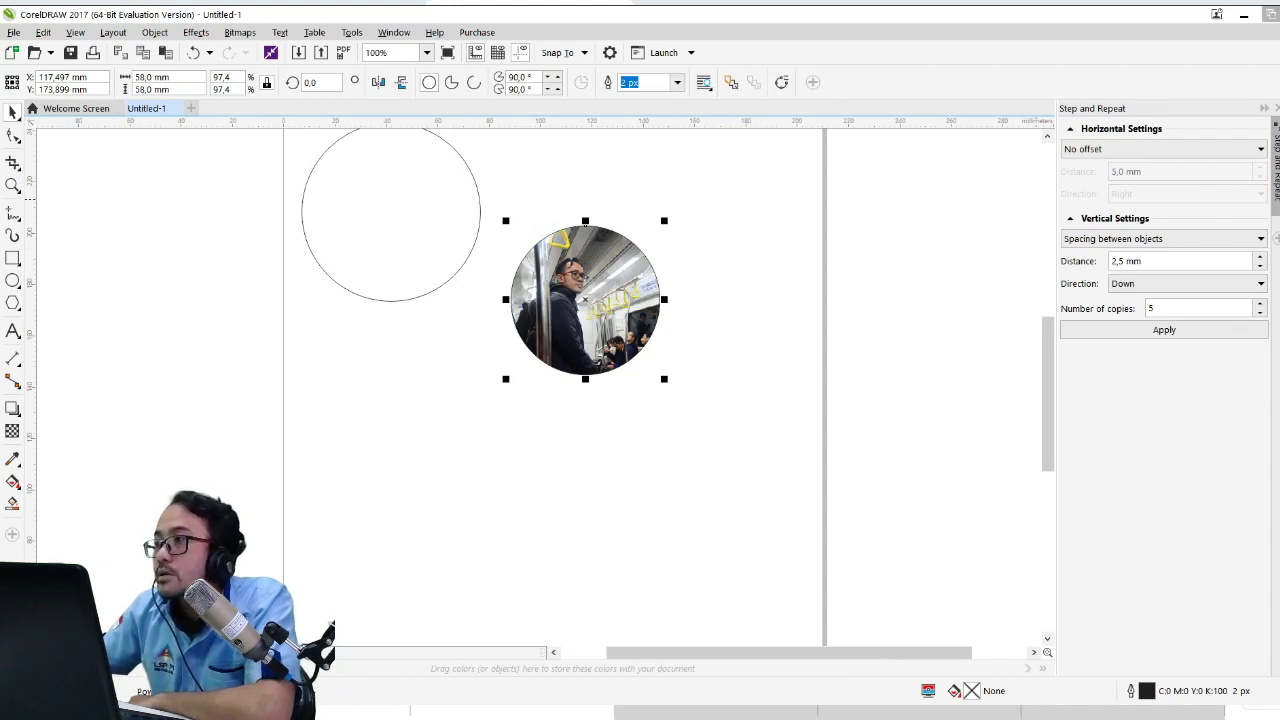
# Step: Restore and enlarge the drawing window so the colour palette is on screen, and remove the photo circle's outline
pyautogui.click(1275, 16)
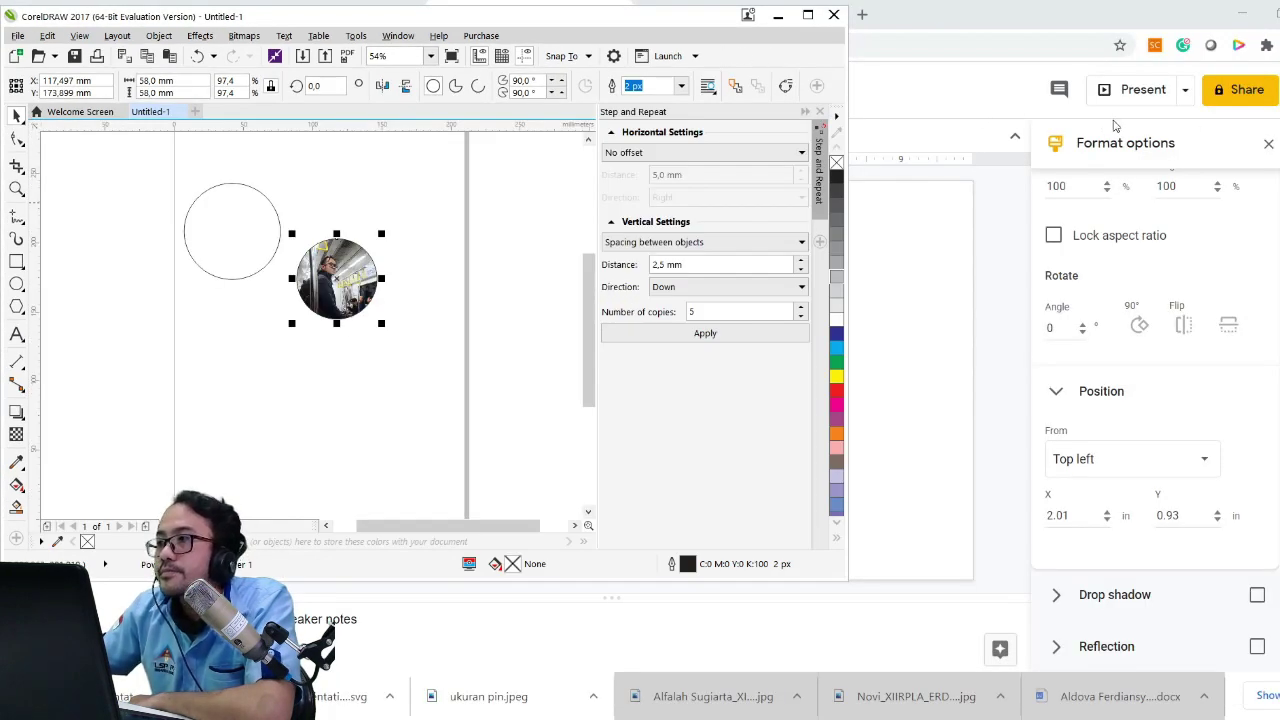
pyautogui.moveTo(847, 62); pyautogui.dragTo(1226, 62)
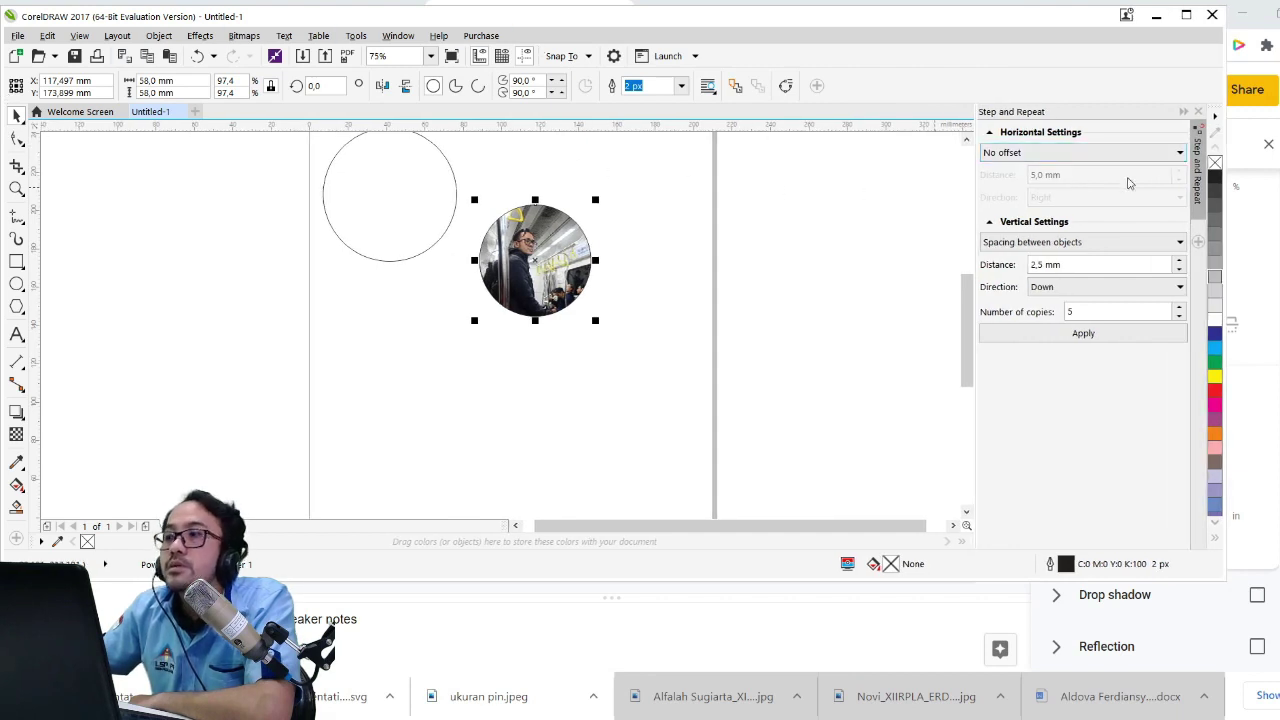
pyautogui.moveTo(1220, 121); pyautogui.dragTo(1264, 100)
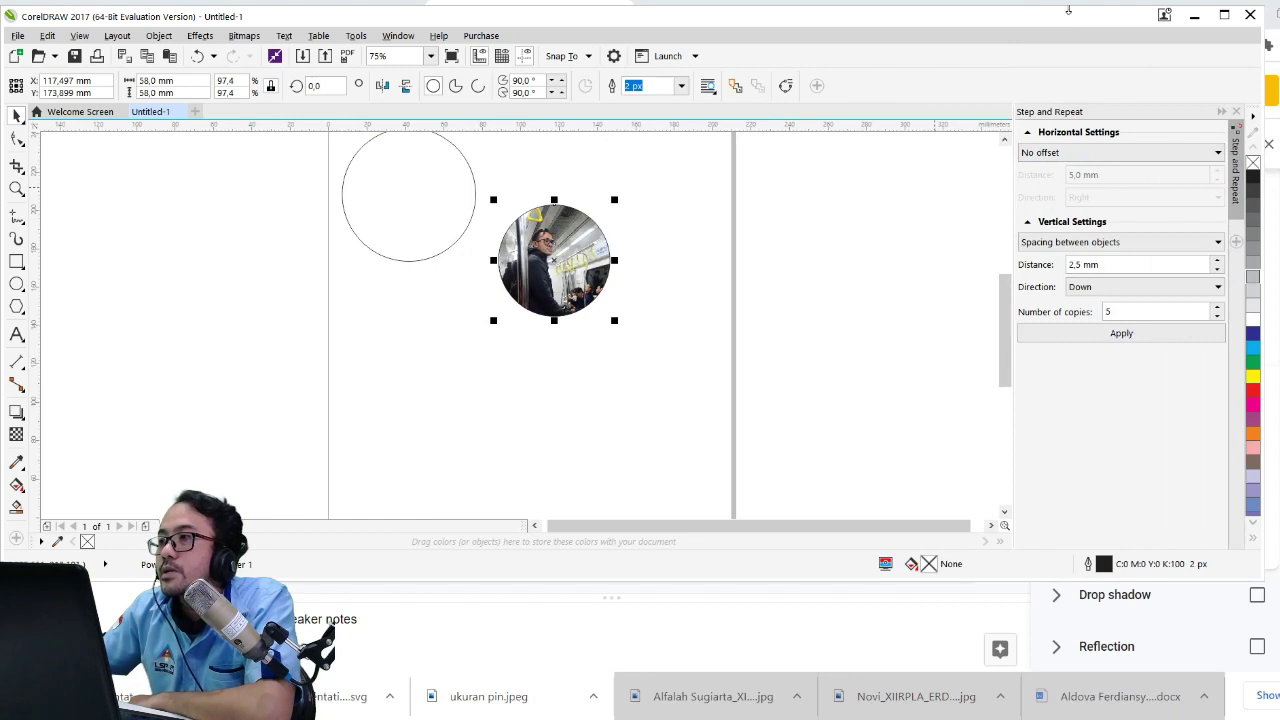
pyautogui.doubleClick(1068, 10)
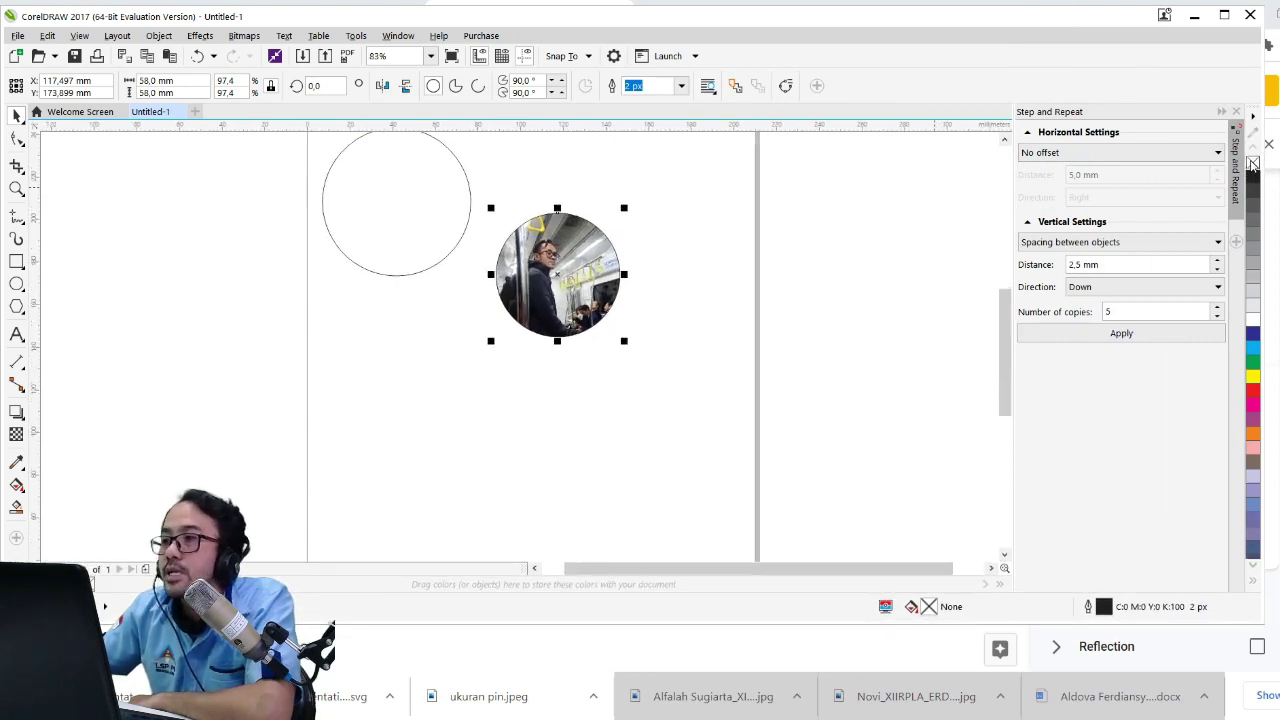
pyautogui.rightClick(1253, 163)
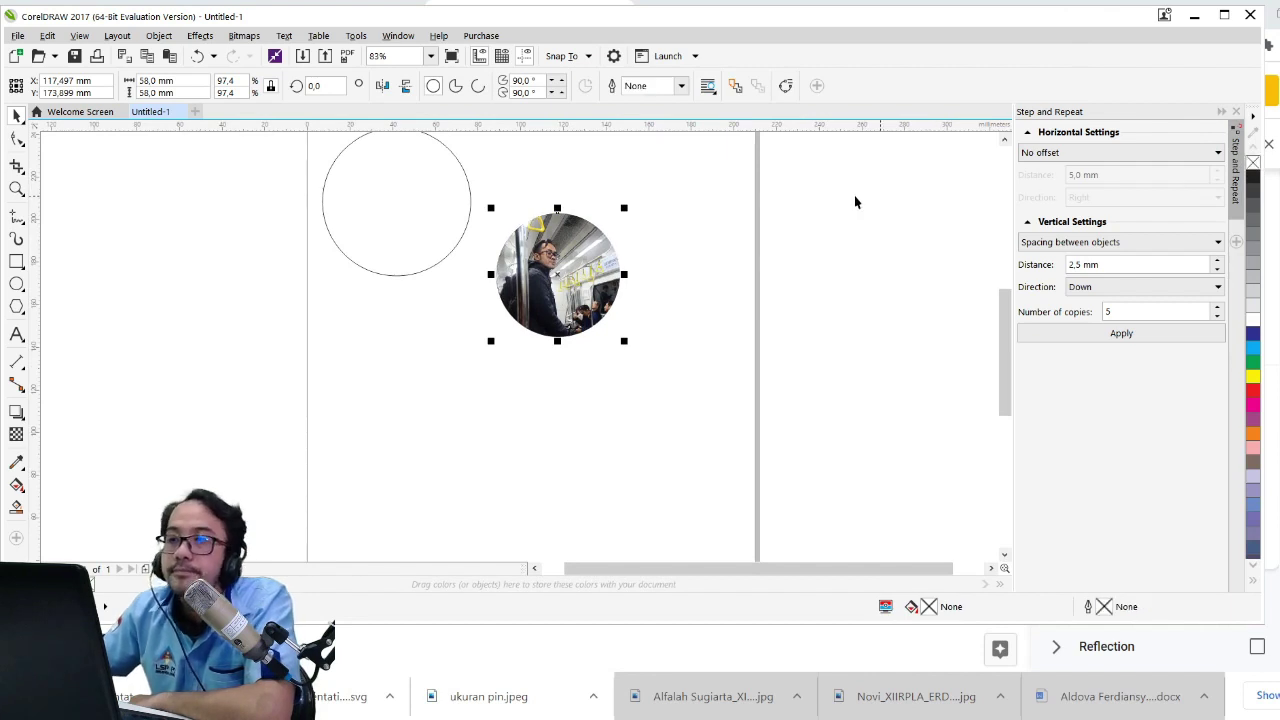
# Step: Move the 69.5 mm circle down beside the photo circle and fill it with blue (C:100 M:100 Y:0 K:0)
pyautogui.click(434, 191)
pyautogui.moveTo(434, 191); pyautogui.dragTo(424, 273)
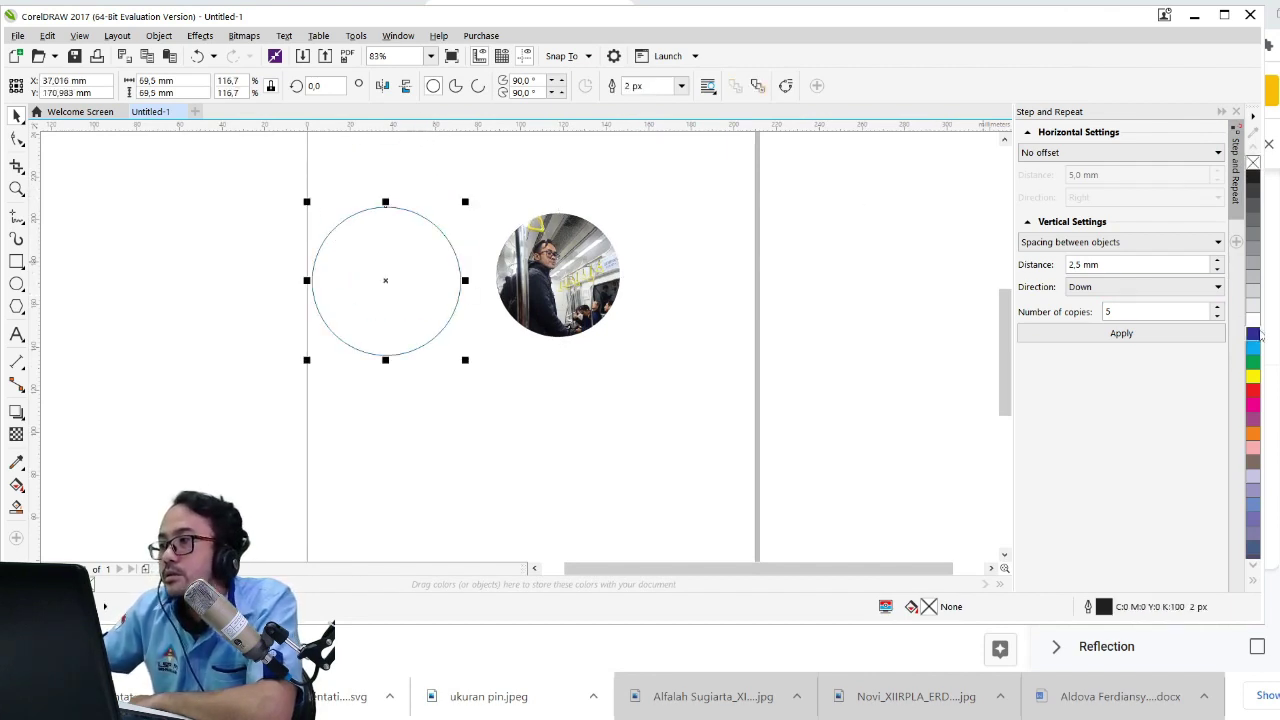
pyautogui.click(1253, 334)
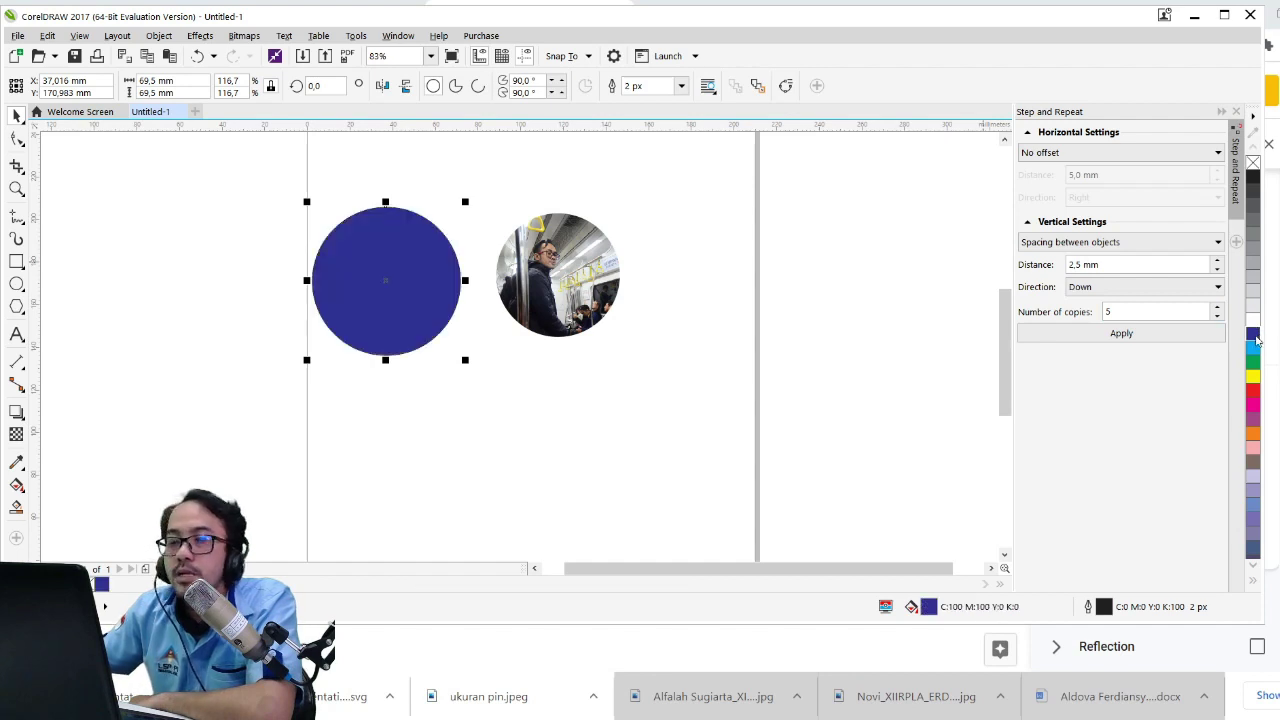
# Step: Try moving the photo circle onto the blue circle, and undo the last move
pyautogui.click(645, 186)
pyautogui.click(593, 261)
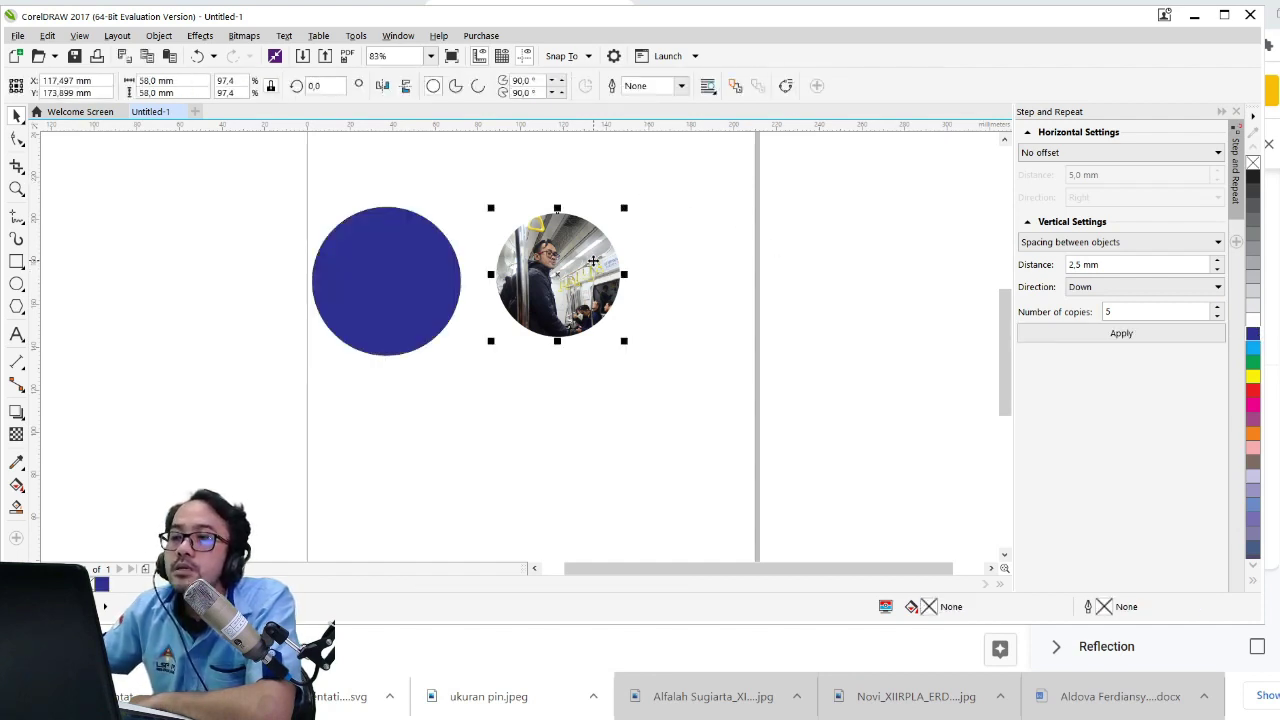
pyautogui.moveTo(593, 261); pyautogui.dragTo(505, 259)
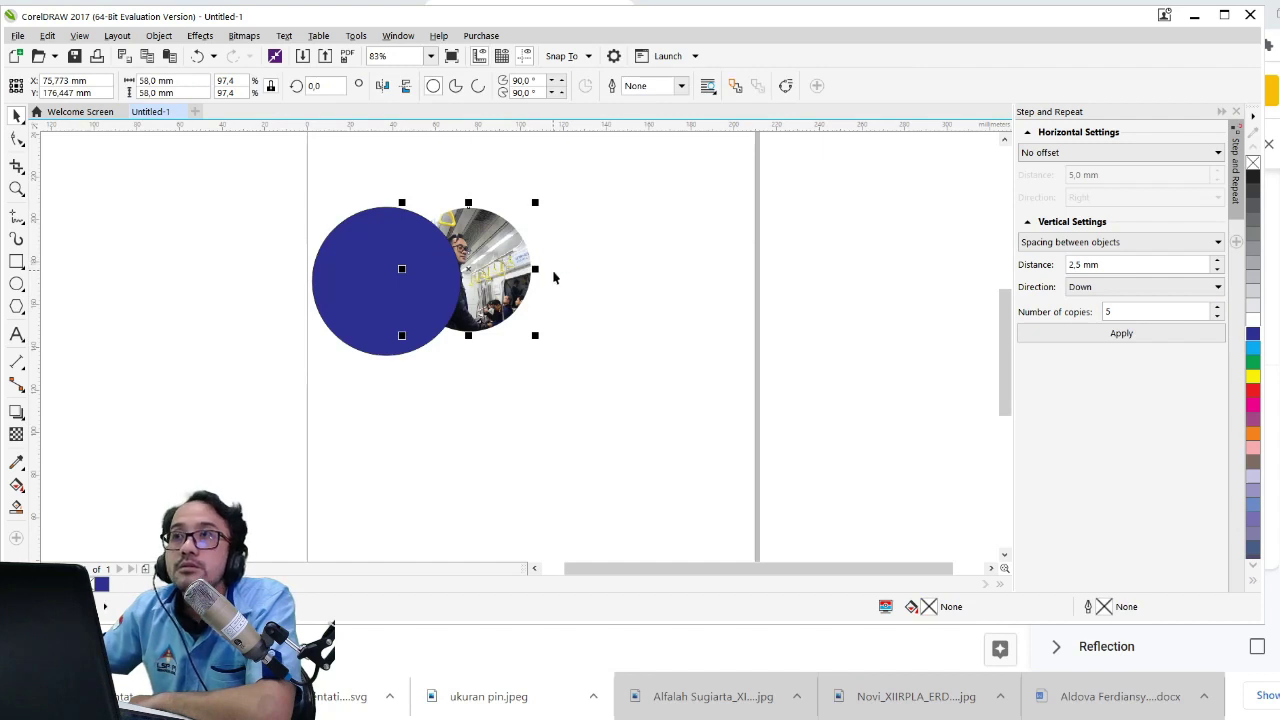
pyautogui.click(637, 271)
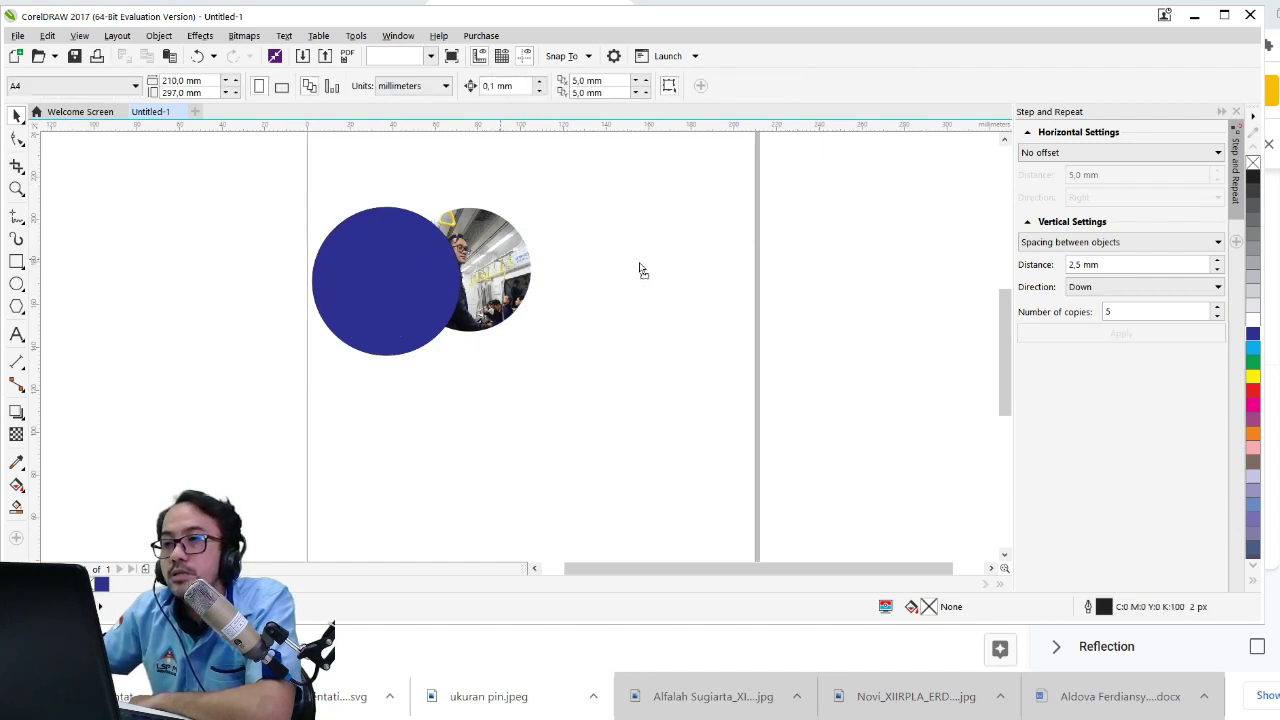
pyautogui.hotkey('ctrl', 'z')
# Step: Overlap the photo circle with the blue circle's edge and bring the photo circle to the front
pyautogui.moveTo(476, 274); pyautogui.dragTo(508, 266)
pyautogui.click(628, 272)
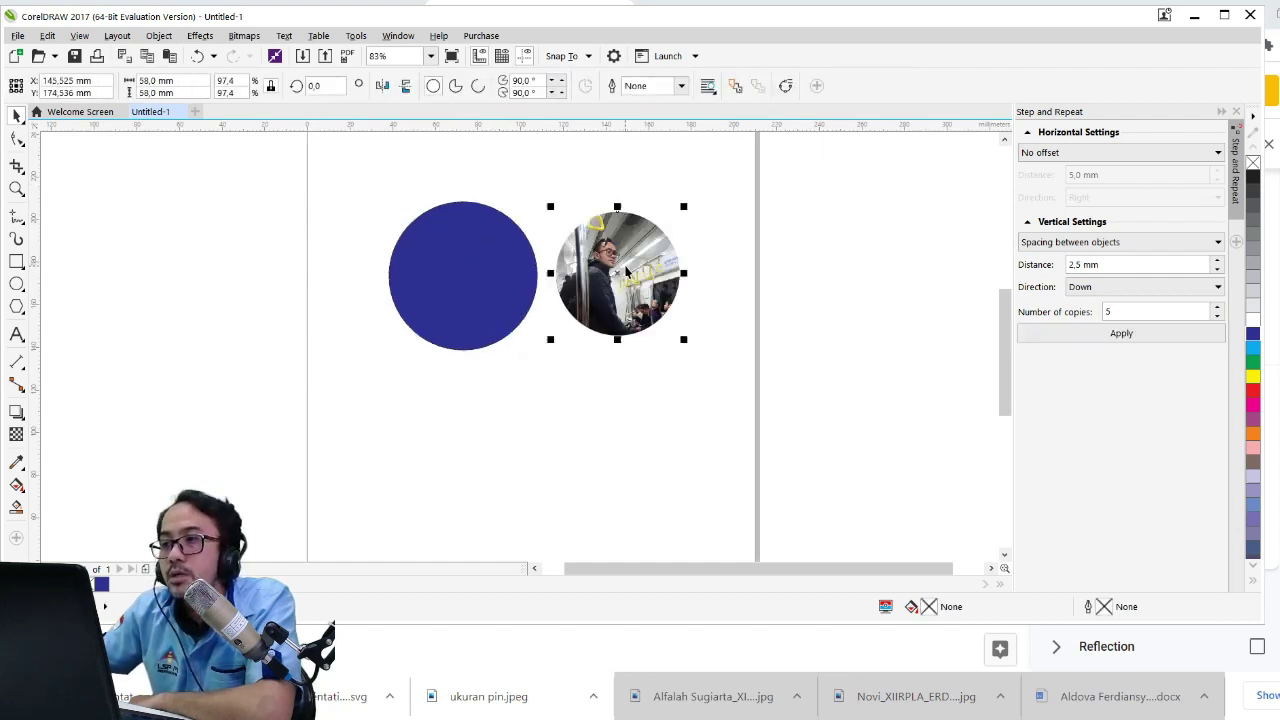
pyautogui.moveTo(628, 272); pyautogui.dragTo(553, 270)
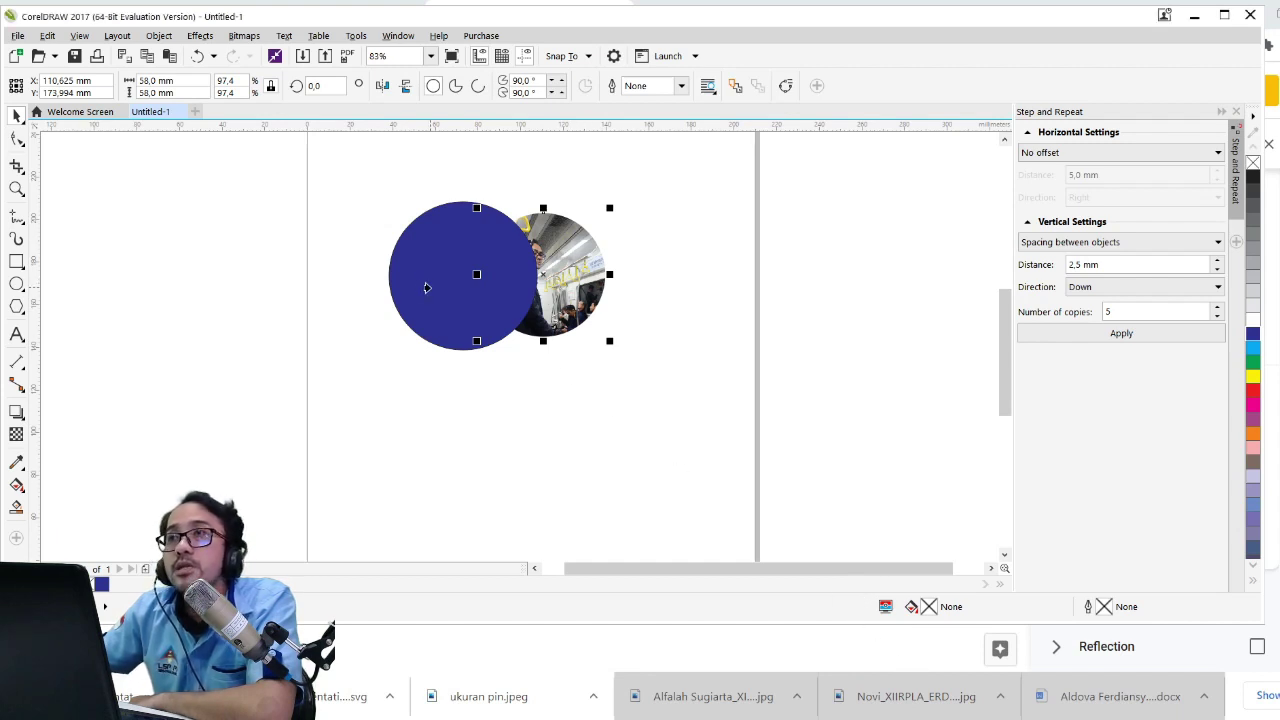
pyautogui.hotkey('shift', 'pageup')
pyautogui.click(573, 362)
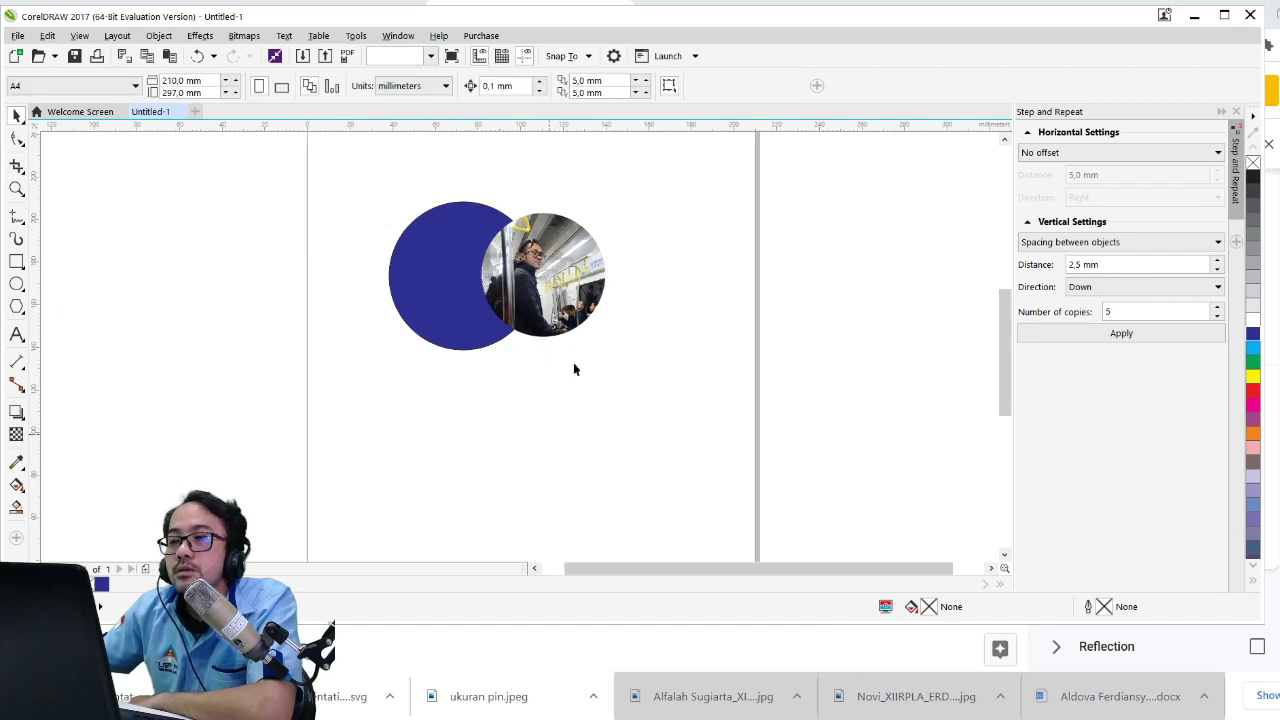
# Step: Centre the photo circle on the blue circle both horizontally and vertically
pyautogui.moveTo(572, 291); pyautogui.dragTo(491, 291)
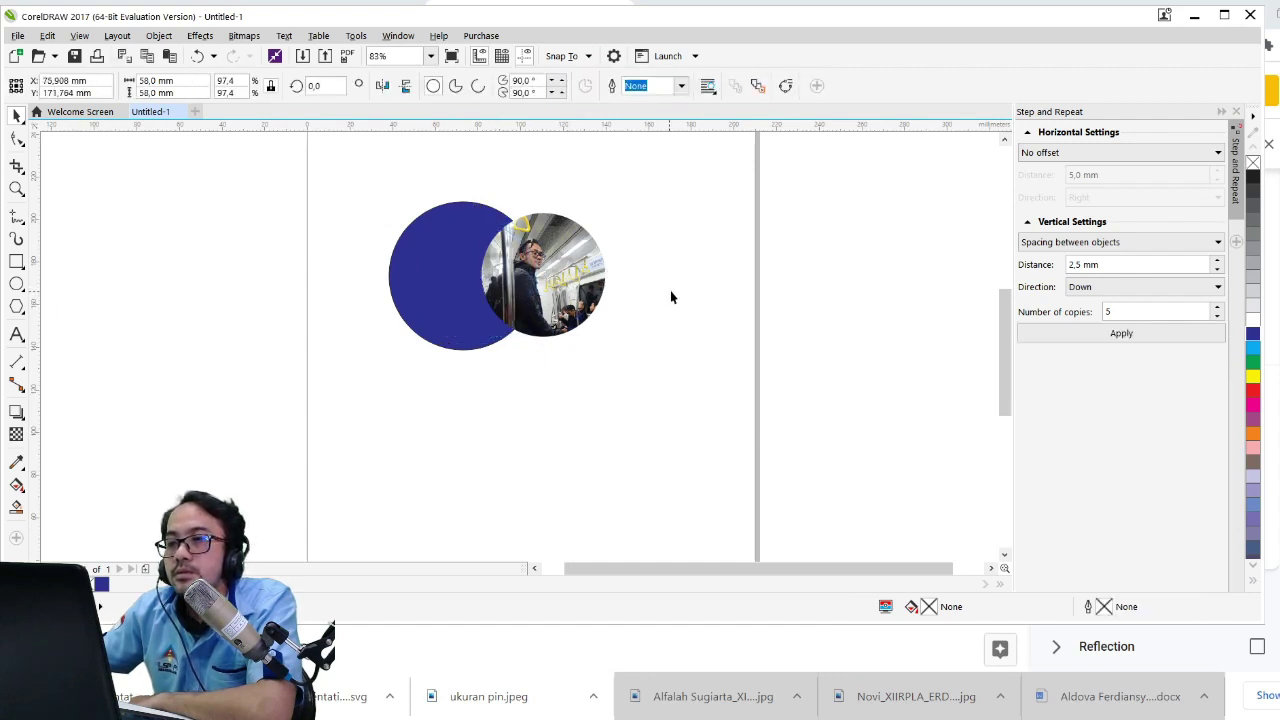
pyautogui.hotkey('ctrl', 'z')
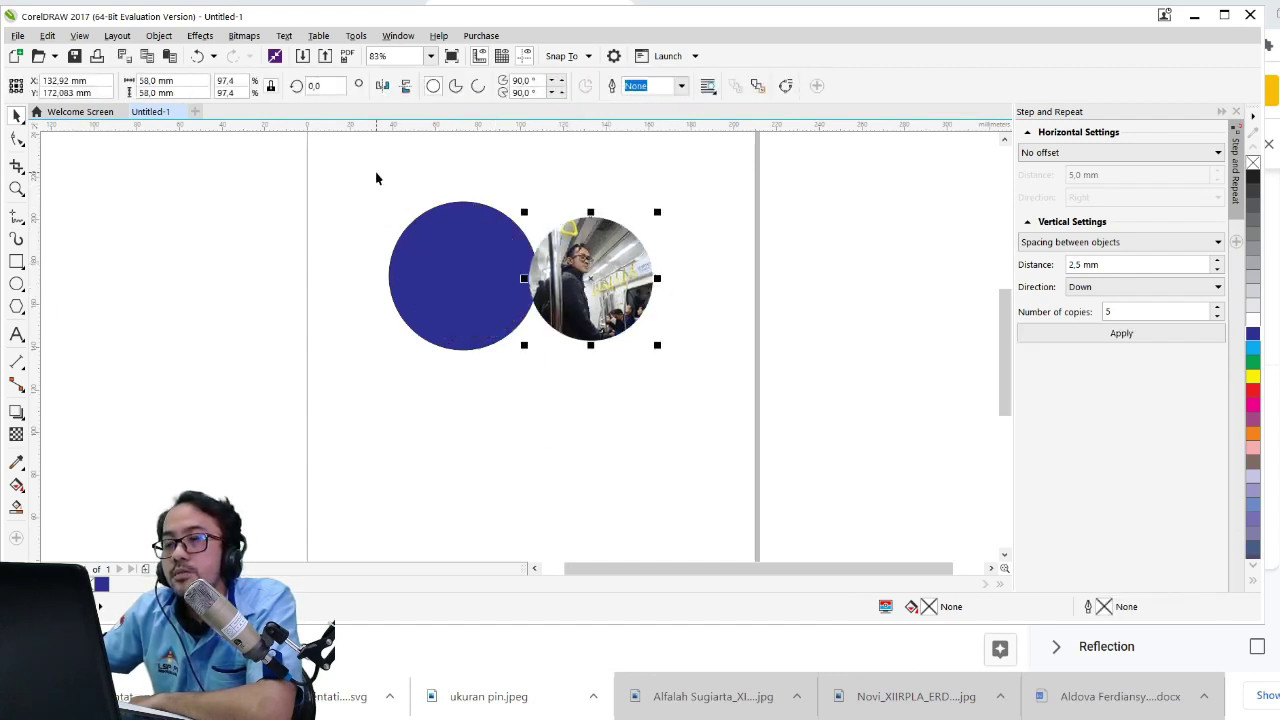
pyautogui.moveTo(376, 176); pyautogui.dragTo(745, 410)
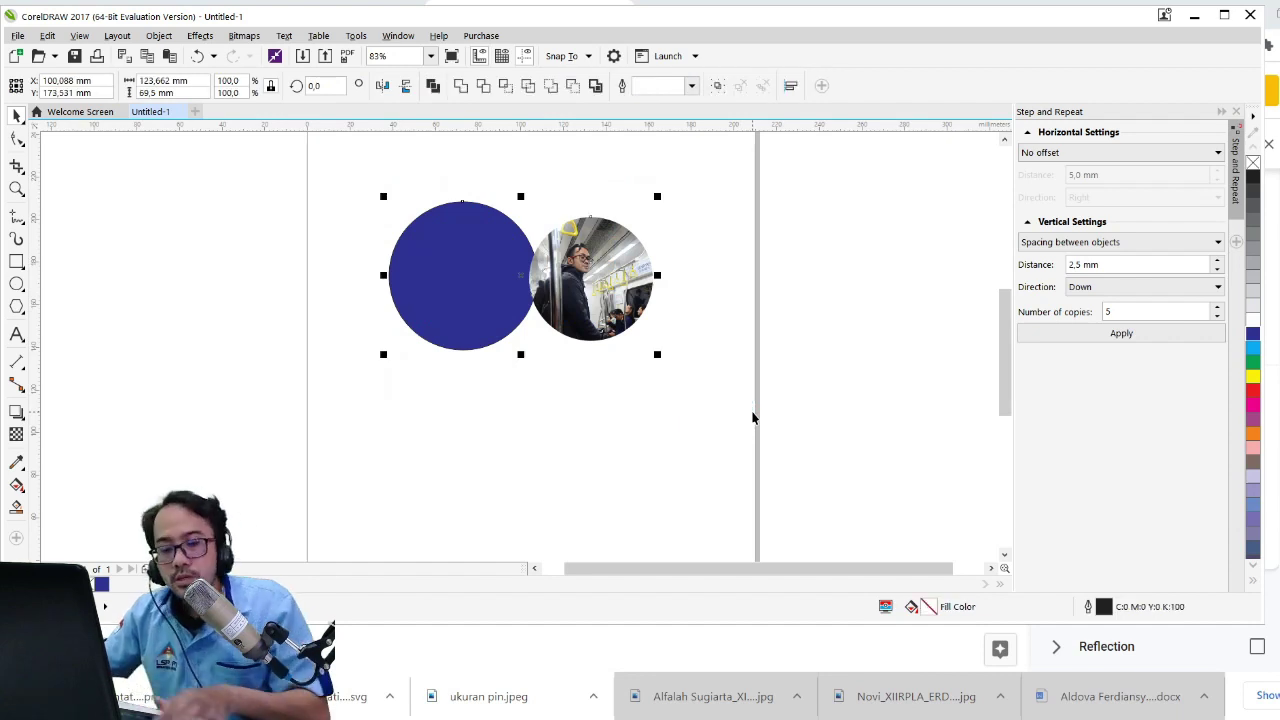
pyautogui.press('c')
pyautogui.press('e')
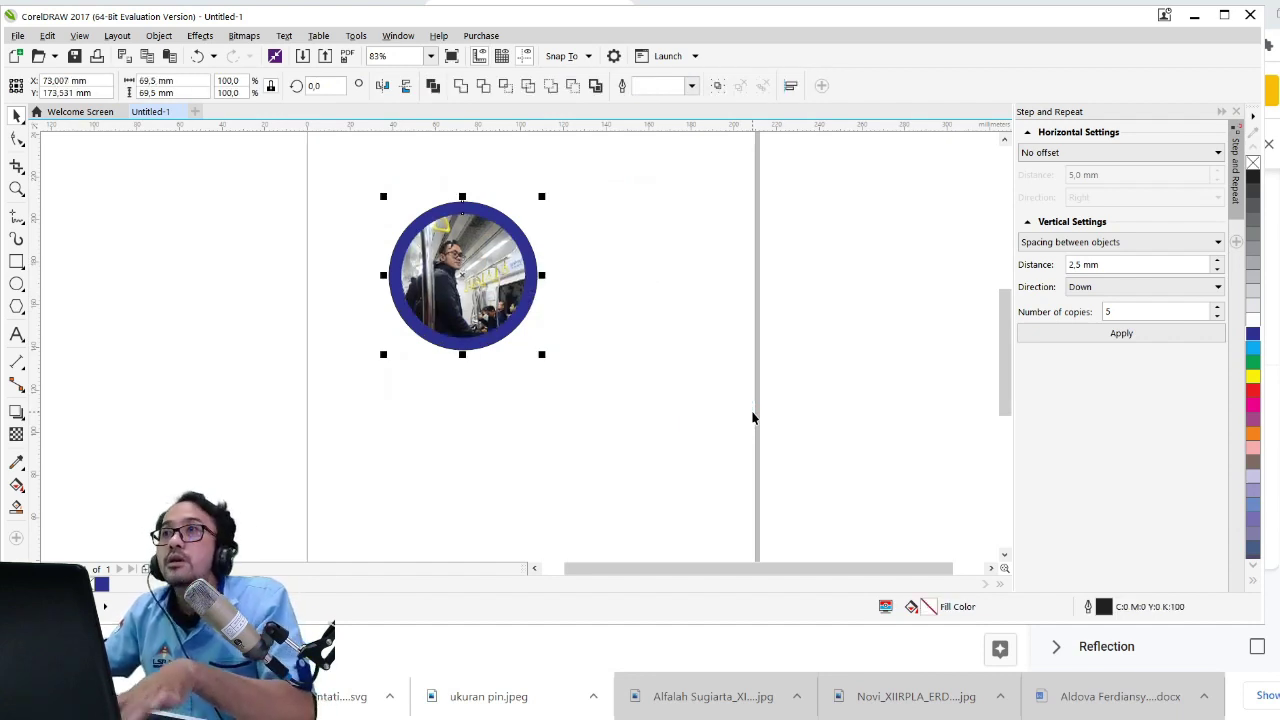
pyautogui.click(708, 267)
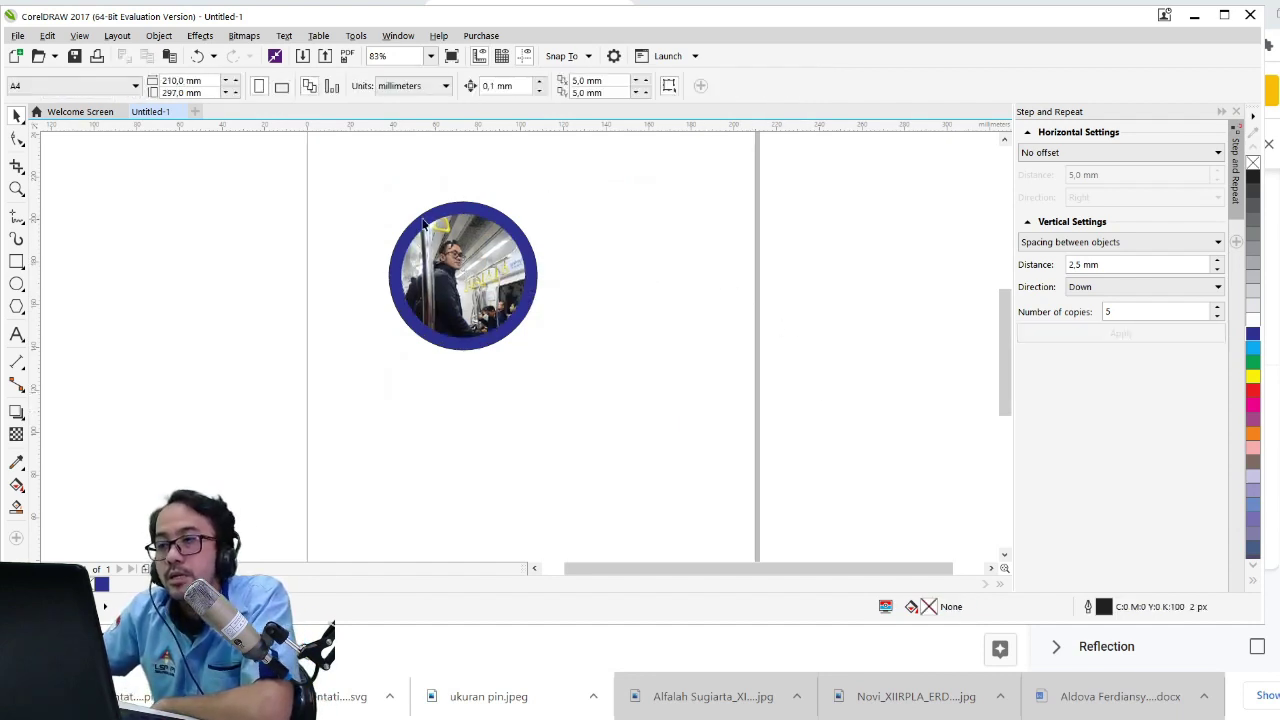
pyautogui.moveTo(444, 265); pyautogui.dragTo(654, 429)
pyautogui.click(360, 320)
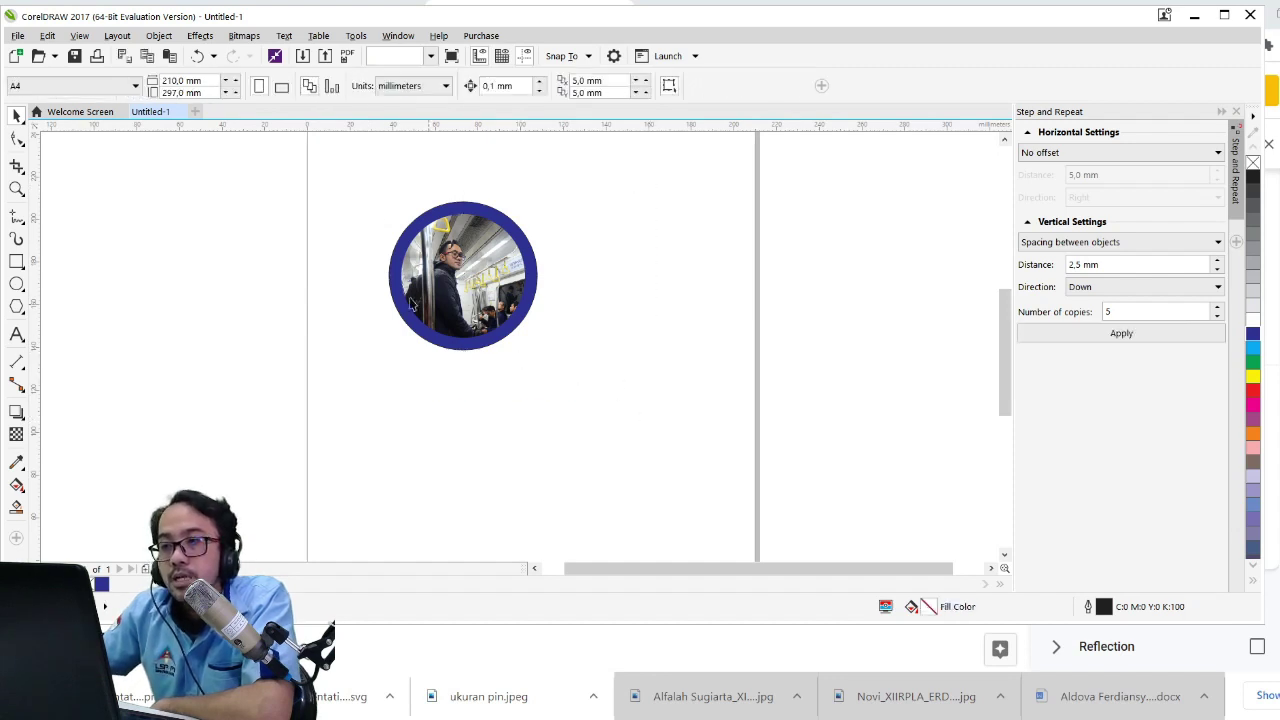
# Step: Add the person's first name as 24 pt Arial text below the badge and move it onto the photo's lower-right area
pyautogui.click(17, 337)
pyautogui.click(433, 392)
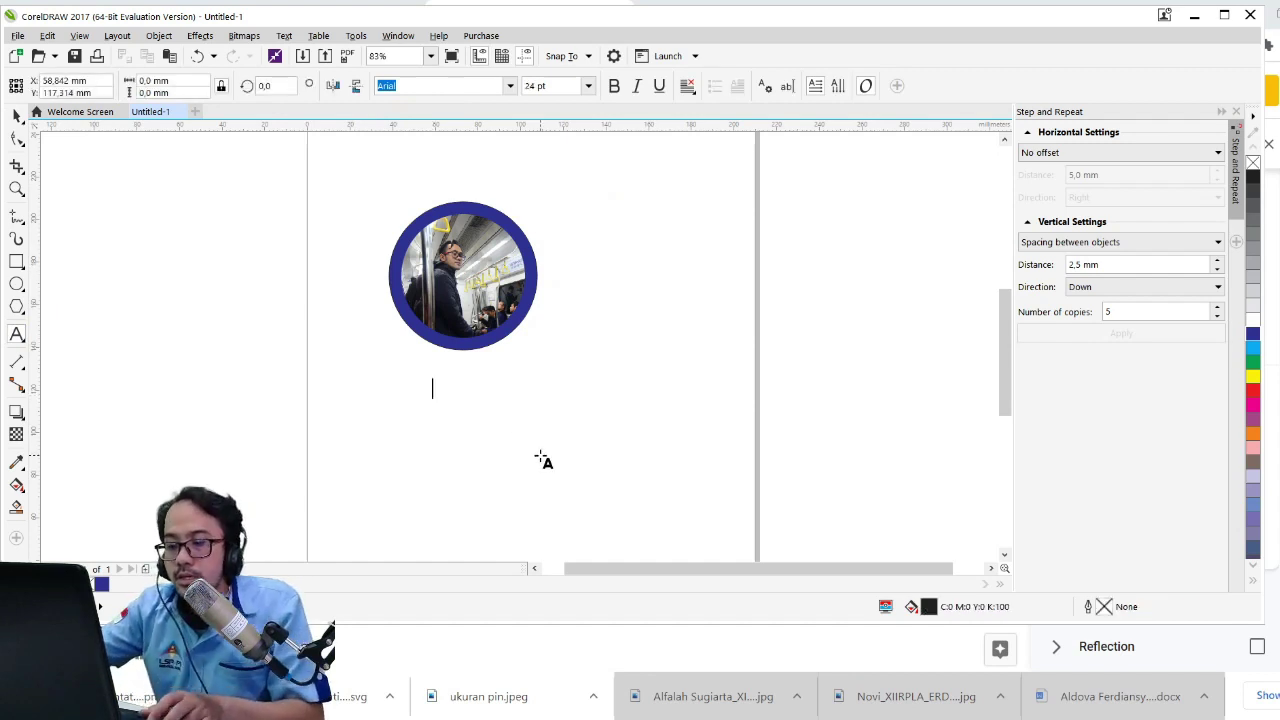
pyautogui.write('ERIK')
pyautogui.hotkey('ctrl', 'space')
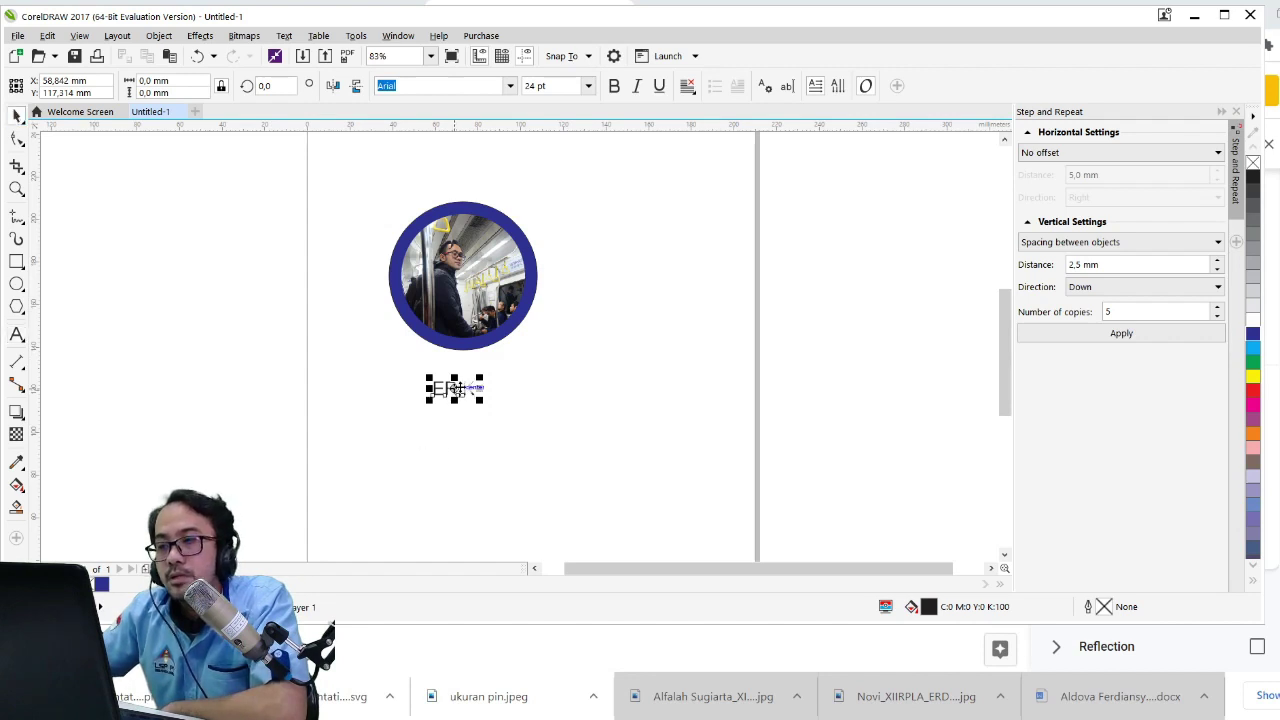
pyautogui.moveTo(455, 390); pyautogui.dragTo(494, 304)
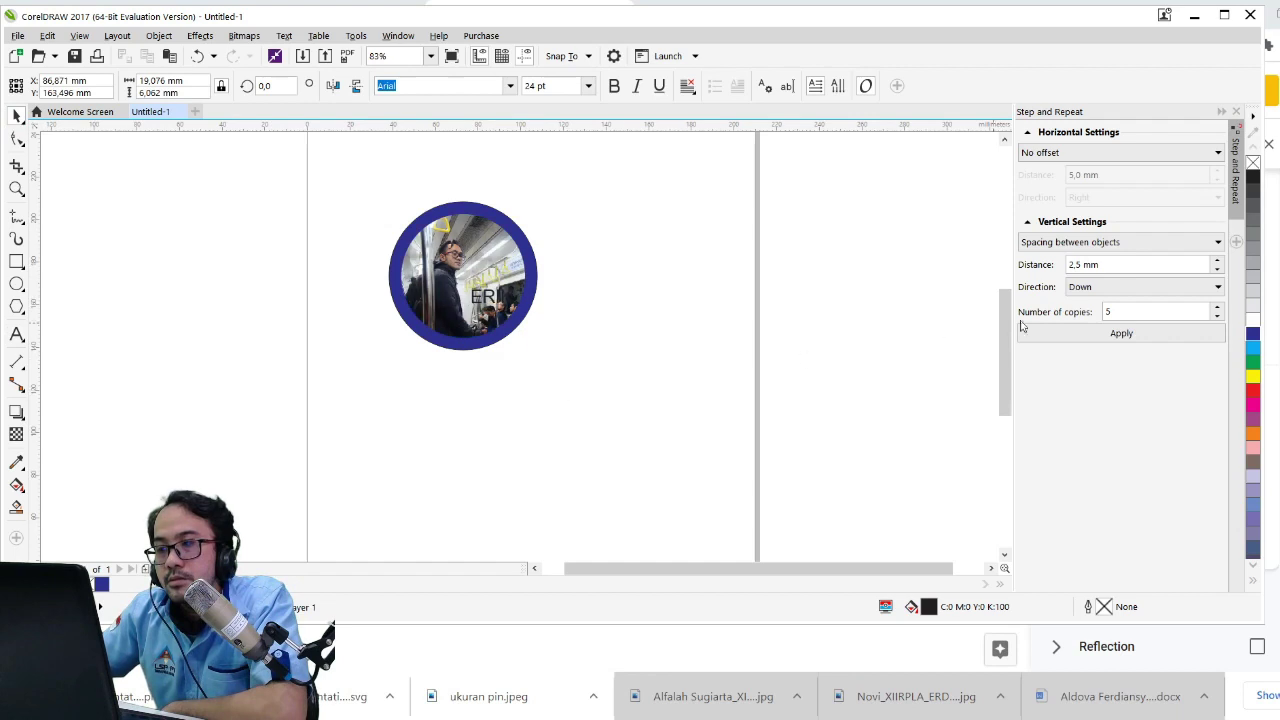
# Step: Fill the name text with white and make it bold
pyautogui.click(1252, 318)
pyautogui.click(712, 276)
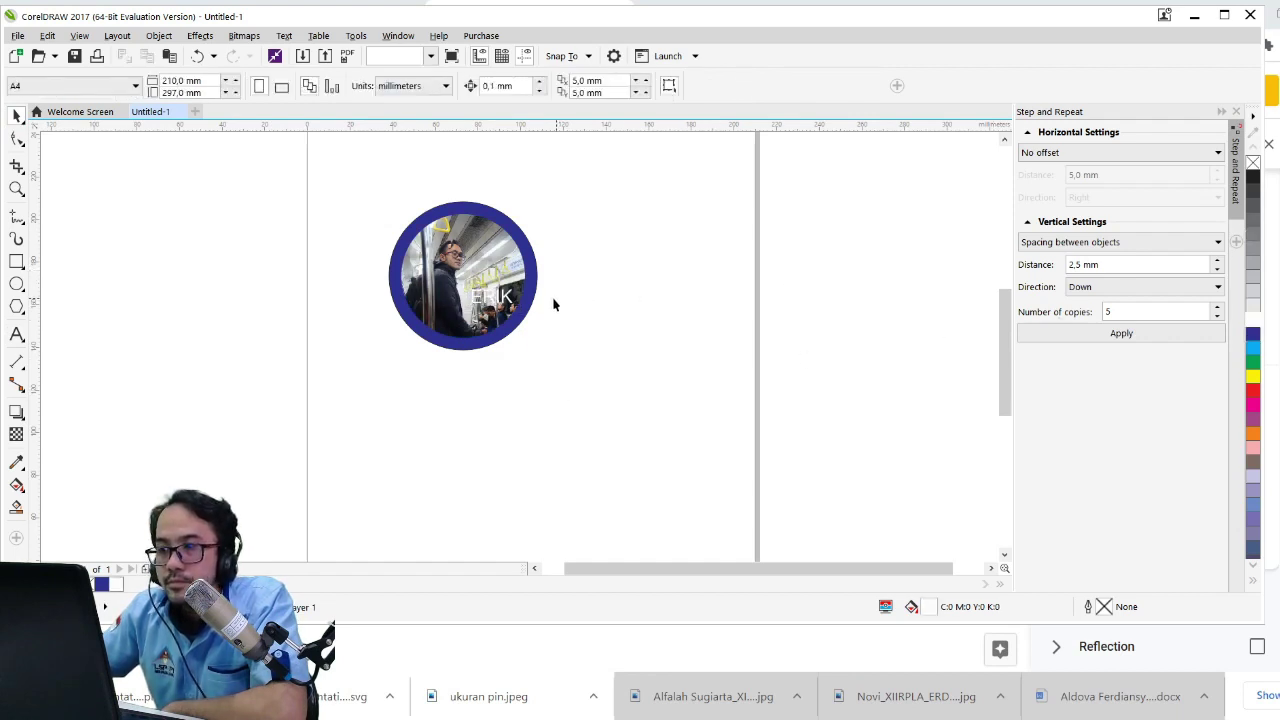
pyautogui.click(498, 302)
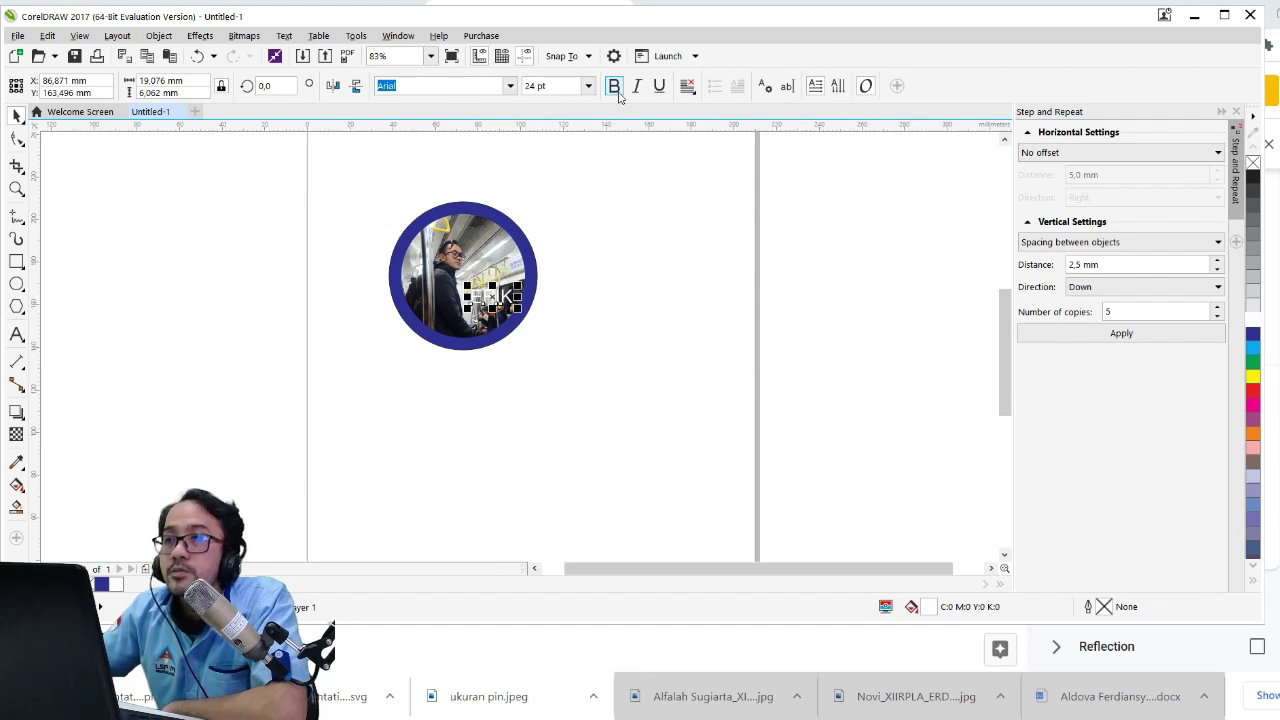
pyautogui.click(639, 218)
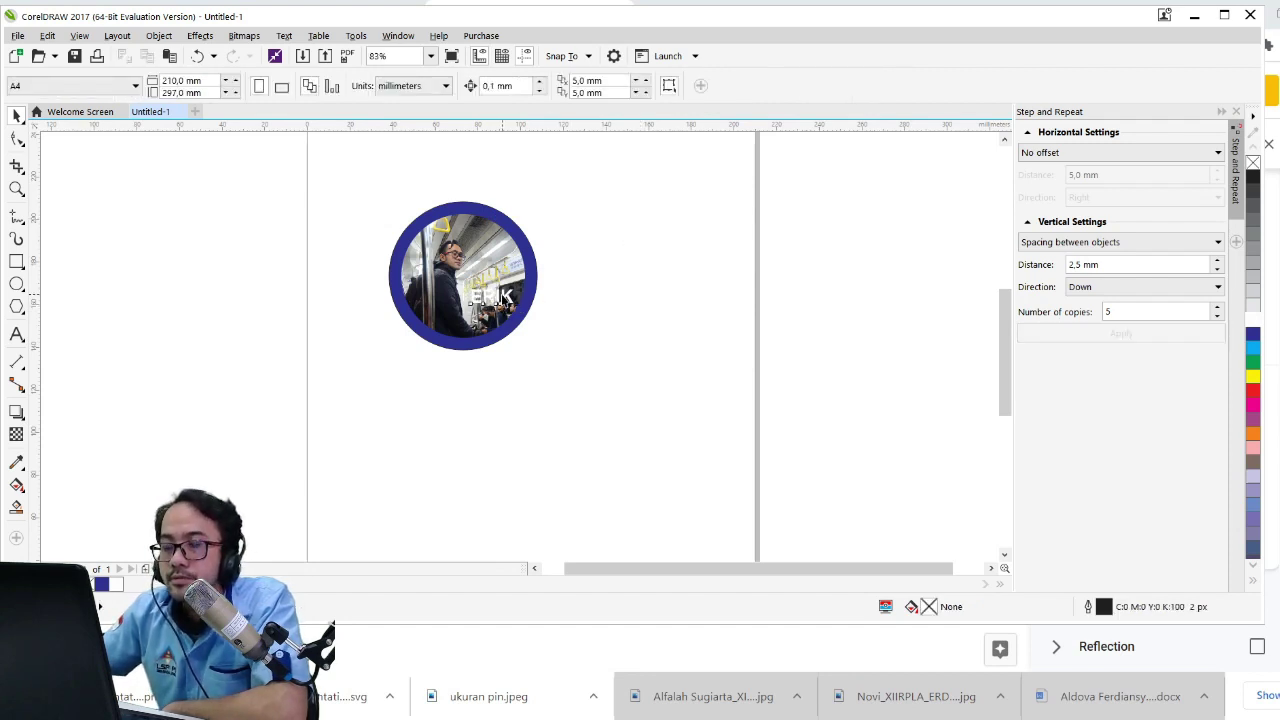
# Step: Recolour the name text cyan (C:100 M:0 Y:0 K:0)
pyautogui.click(496, 298)
pyautogui.click(1251, 352)
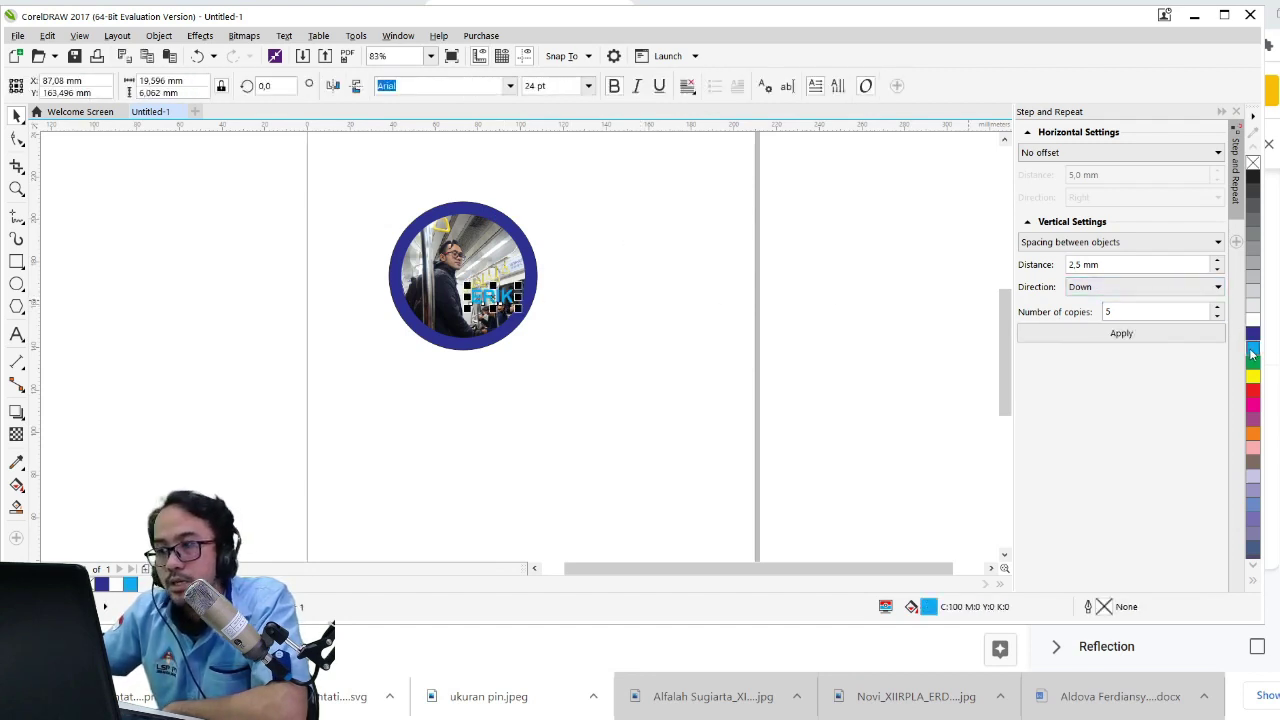
pyautogui.click(629, 351)
# Step: Fit the name text to the circular path inside the badge's lower edge, at a distance of -12.0 mm
pyautogui.scroll(2, 606, 314)
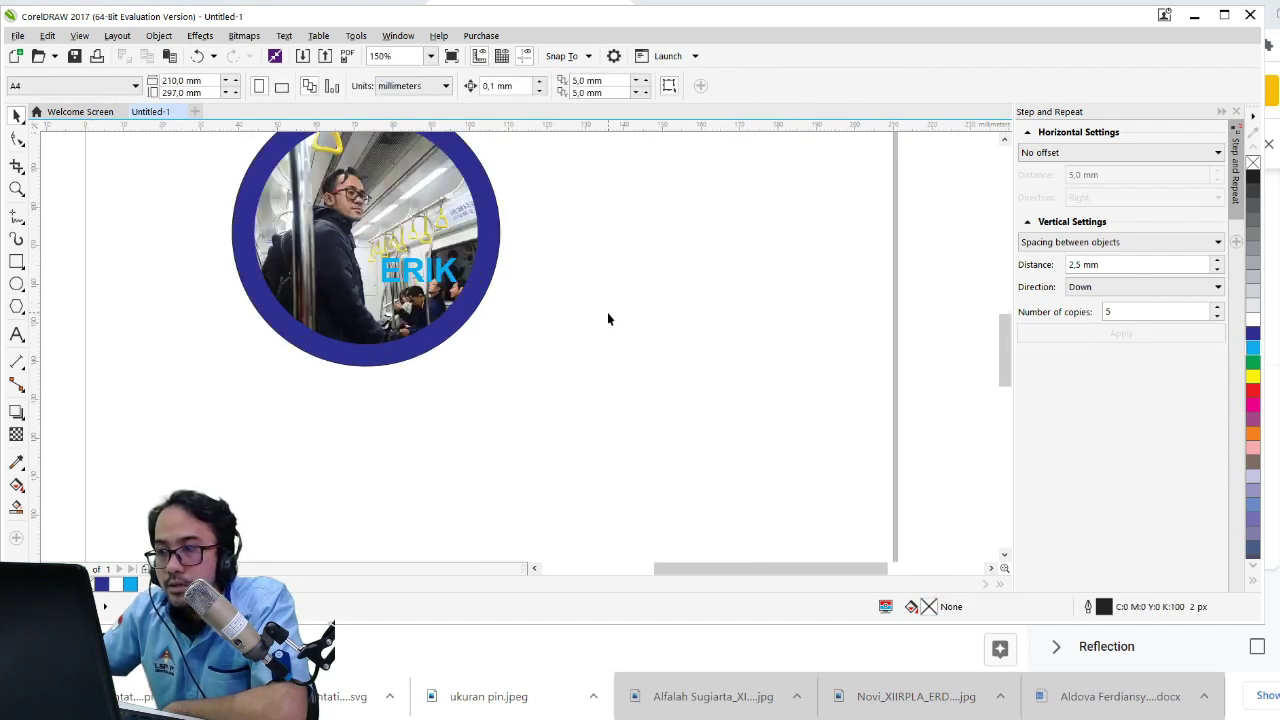
pyautogui.click(424, 272)
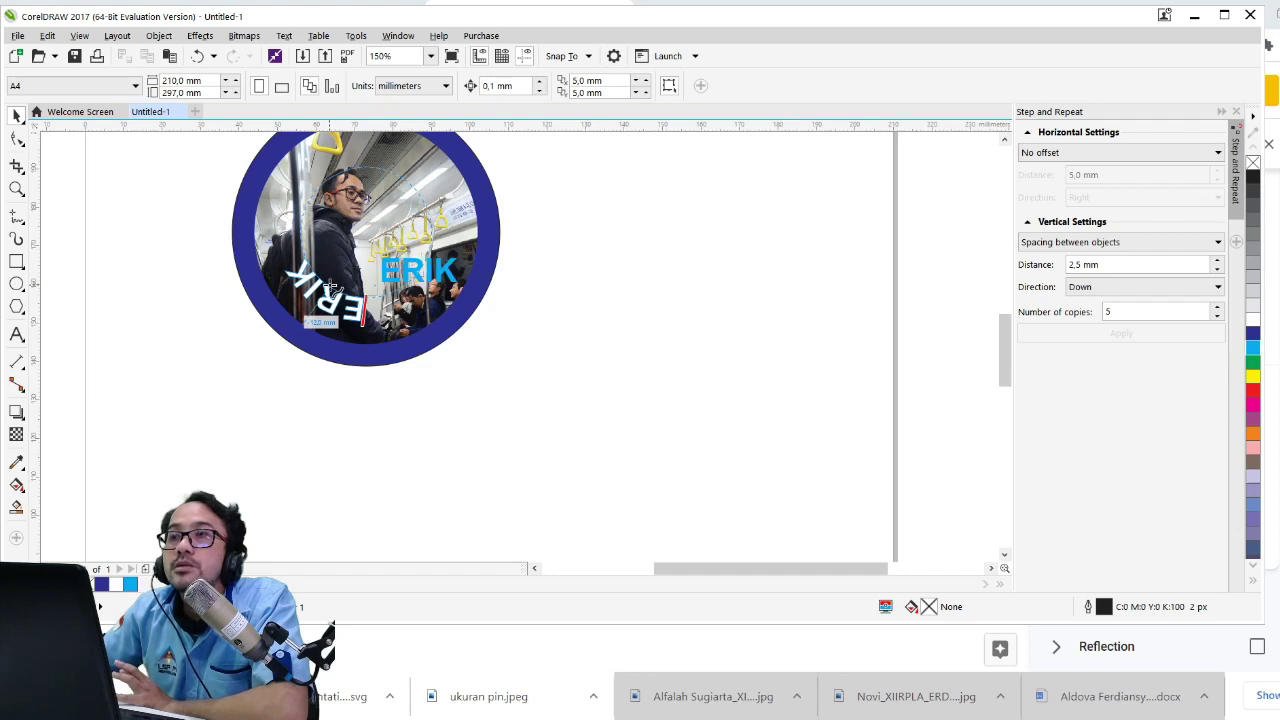
pyautogui.click(331, 289)
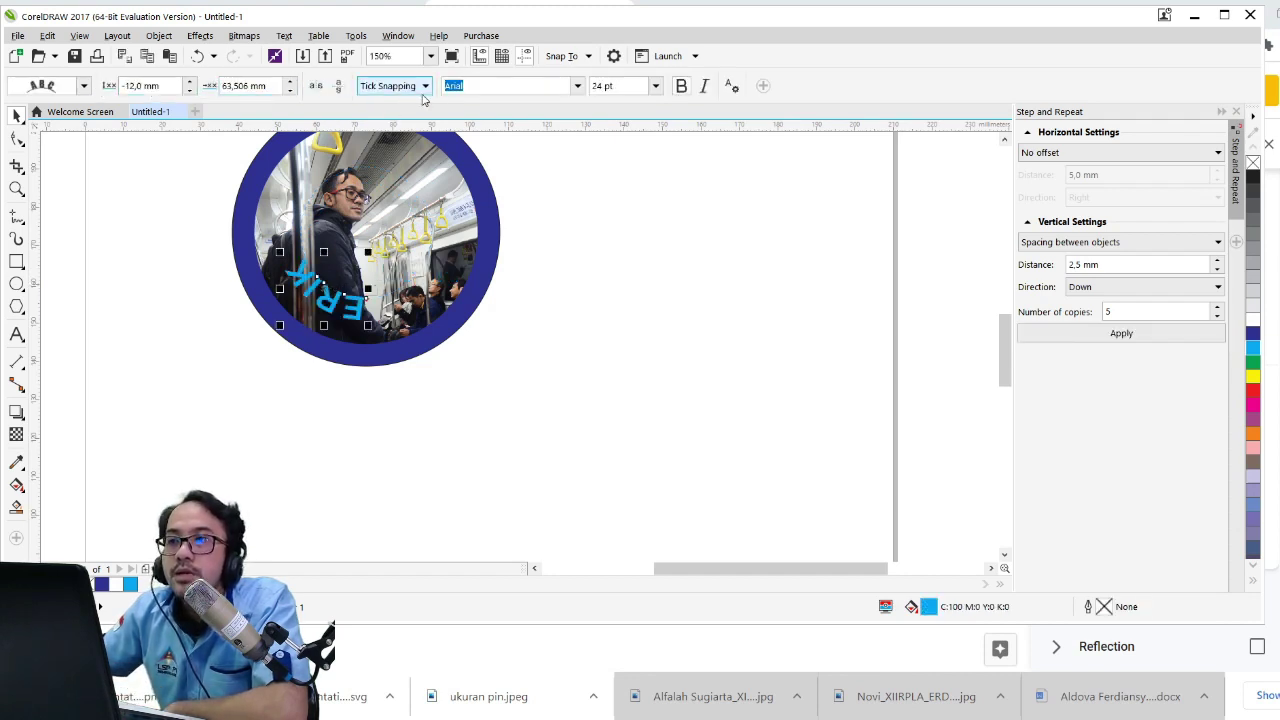
# Step: Mirror the fitted name text vertically and horizontally, and reposition it at -4.0 mm from the path with an offset of about 90.6 mm
pyautogui.click(336, 92)
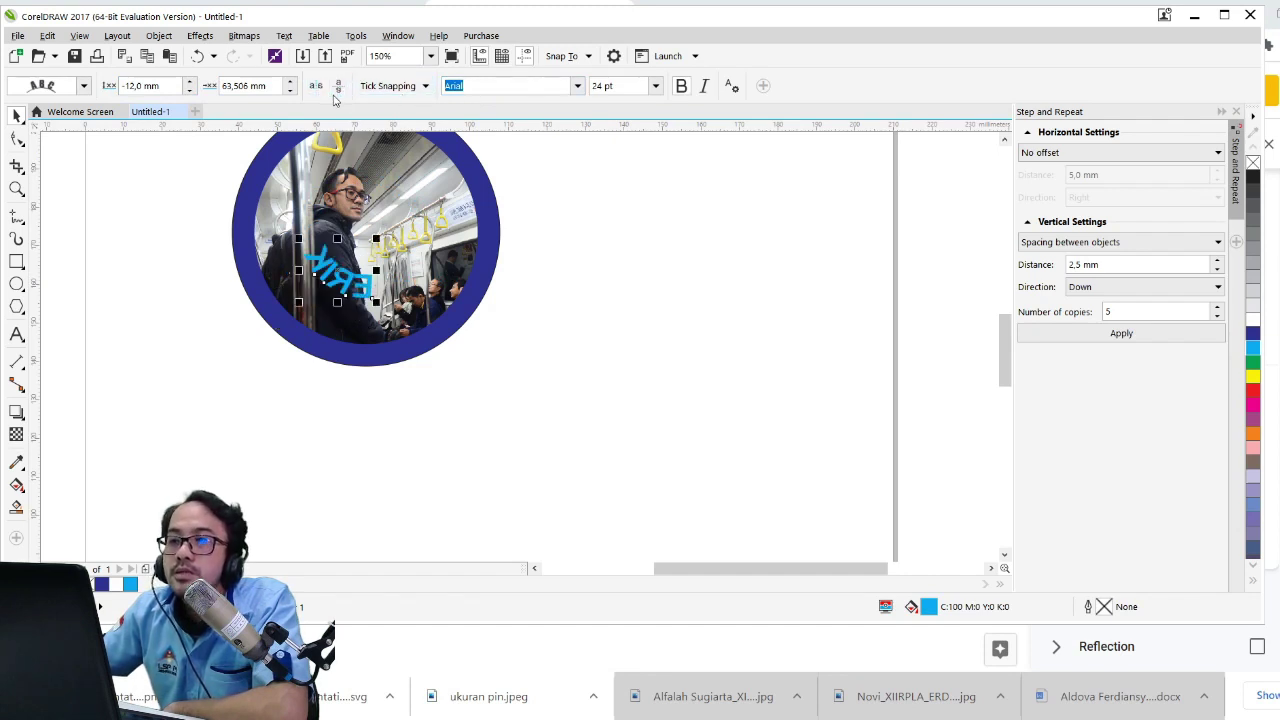
pyautogui.click(316, 86)
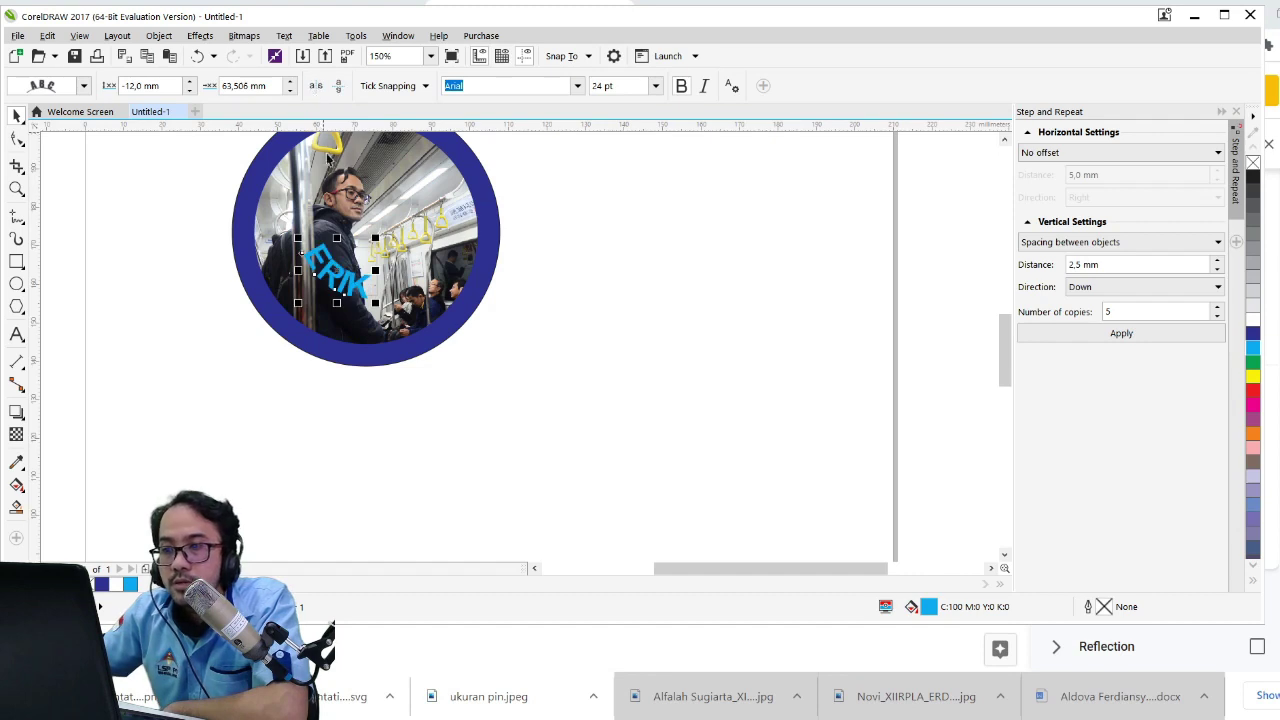
pyautogui.moveTo(340, 266); pyautogui.dragTo(326, 290)
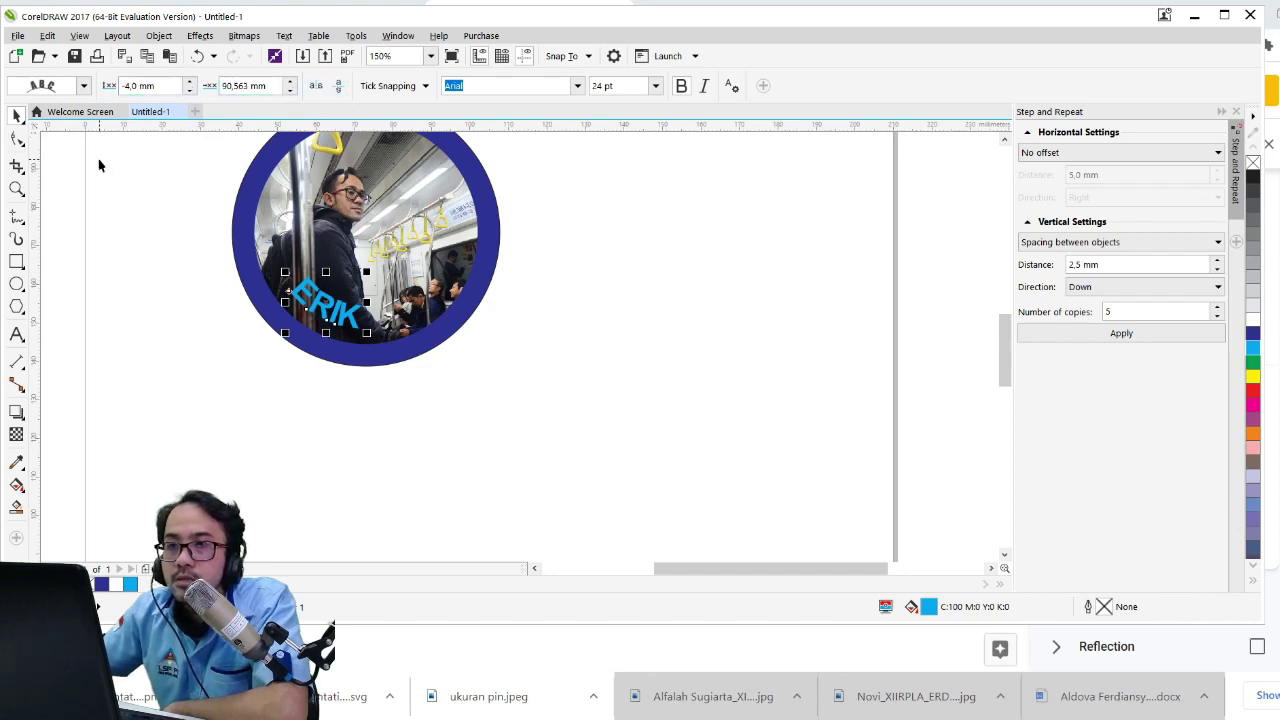
# Step: Widen the letter spacing of the curved name text with the Shape tool
pyautogui.click(14, 142)
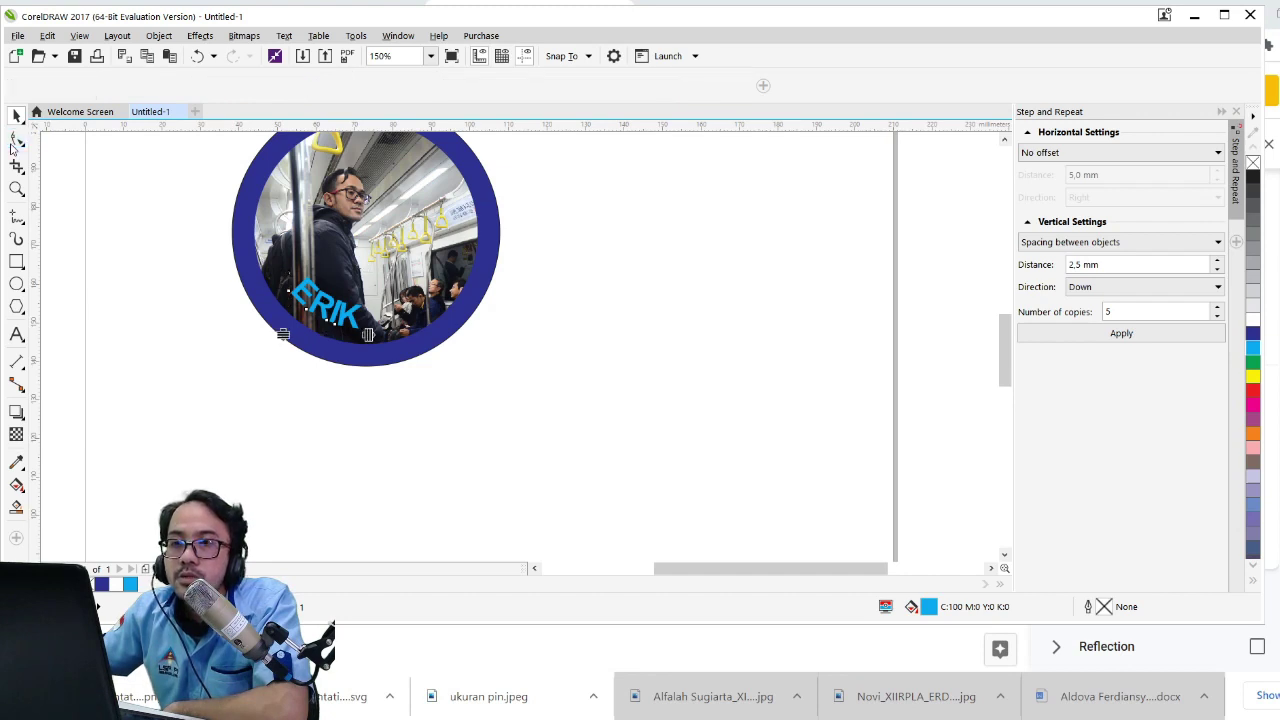
pyautogui.moveTo(368, 335); pyautogui.dragTo(394, 336)
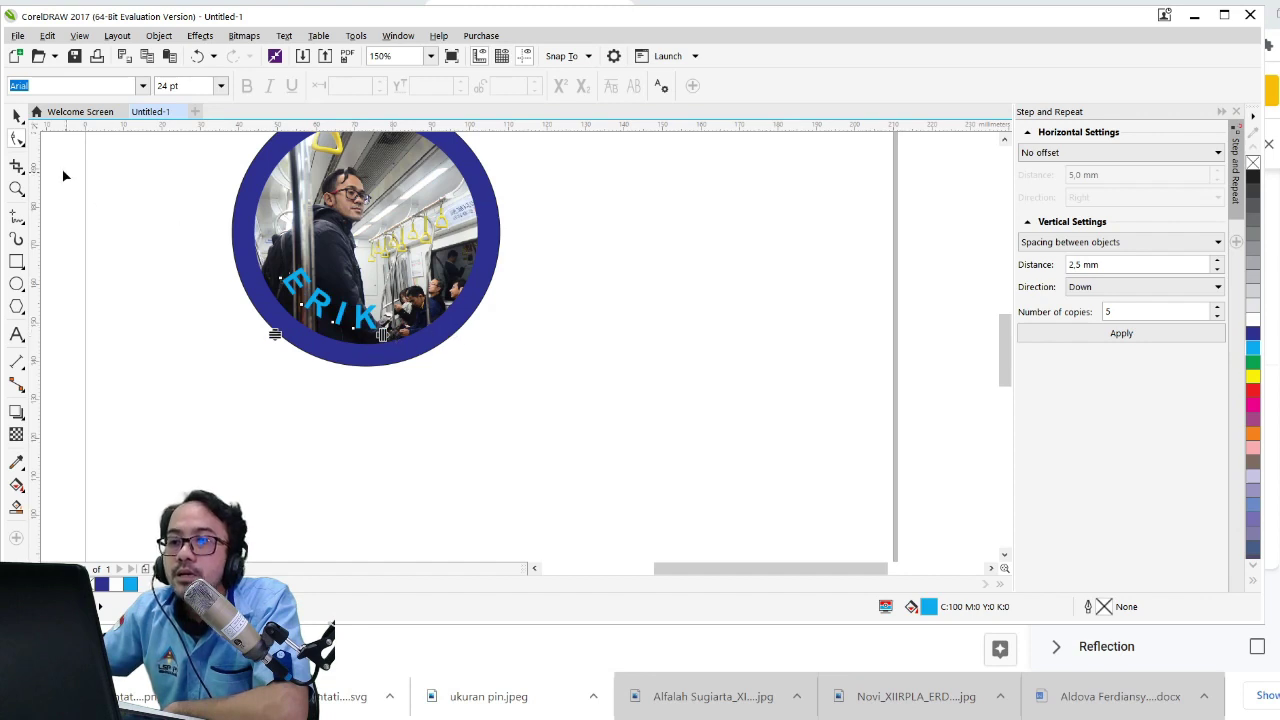
pyautogui.click(16, 115)
pyautogui.click(163, 337)
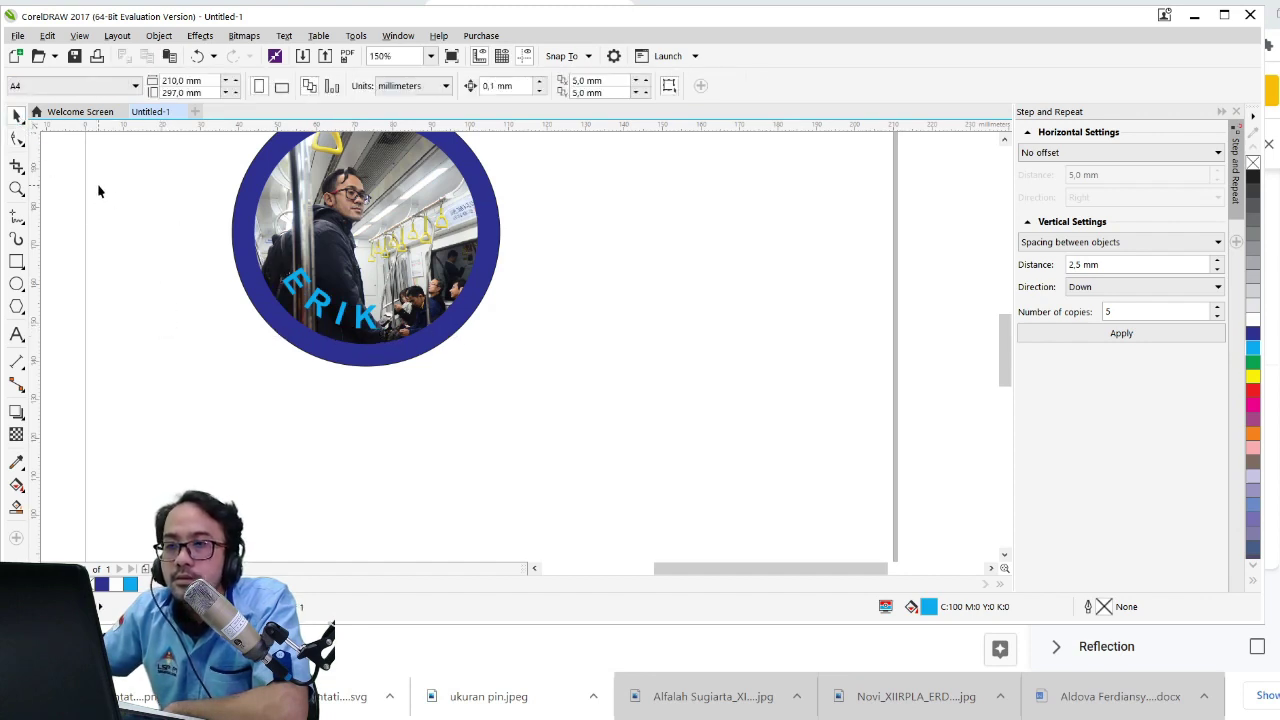
# Step: Fill the curved name text with 10% black (C:0 M:0 Y:0 K:10)
pyautogui.click(332, 312)
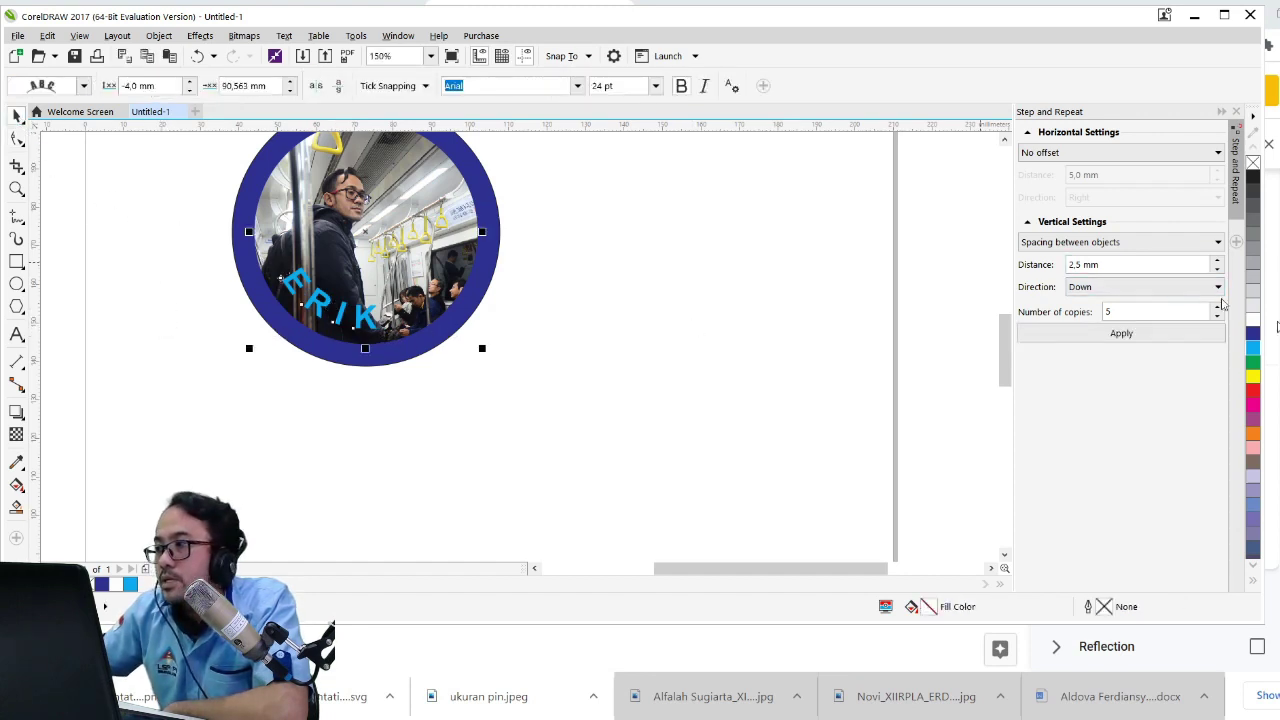
pyautogui.click(1251, 305)
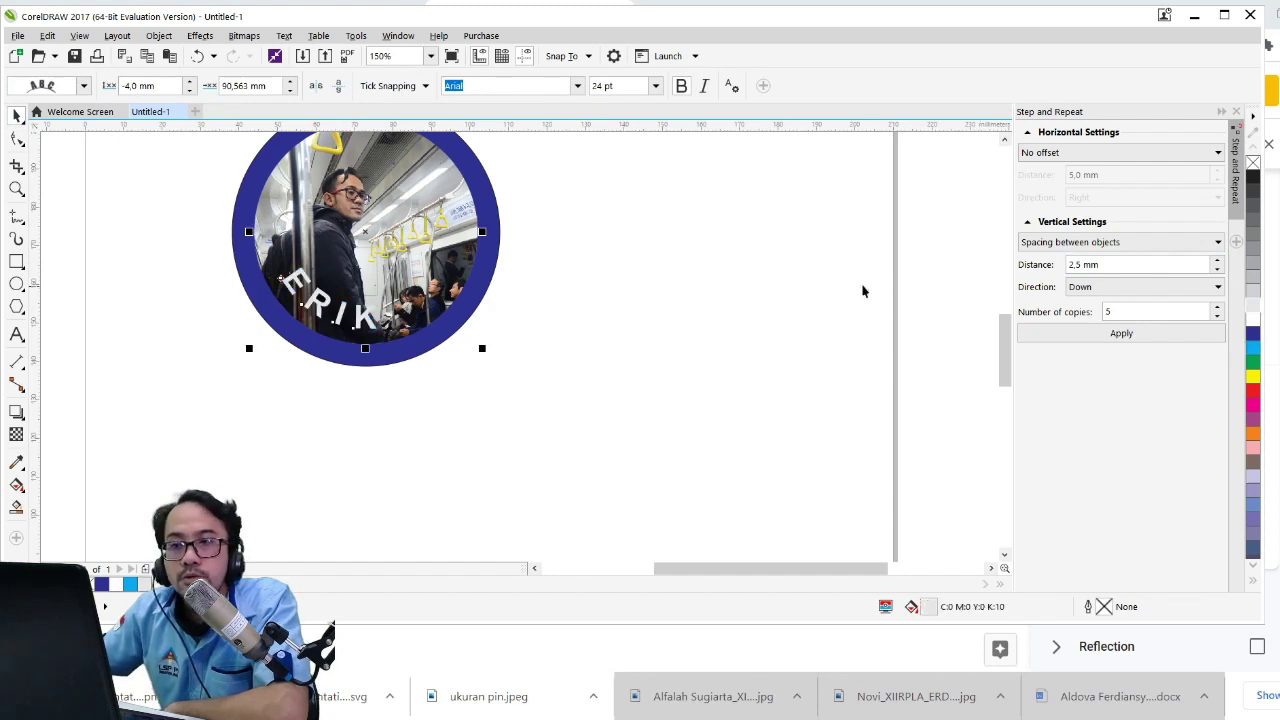
pyautogui.click(857, 287)
pyautogui.scroll(-2, 863, 304)
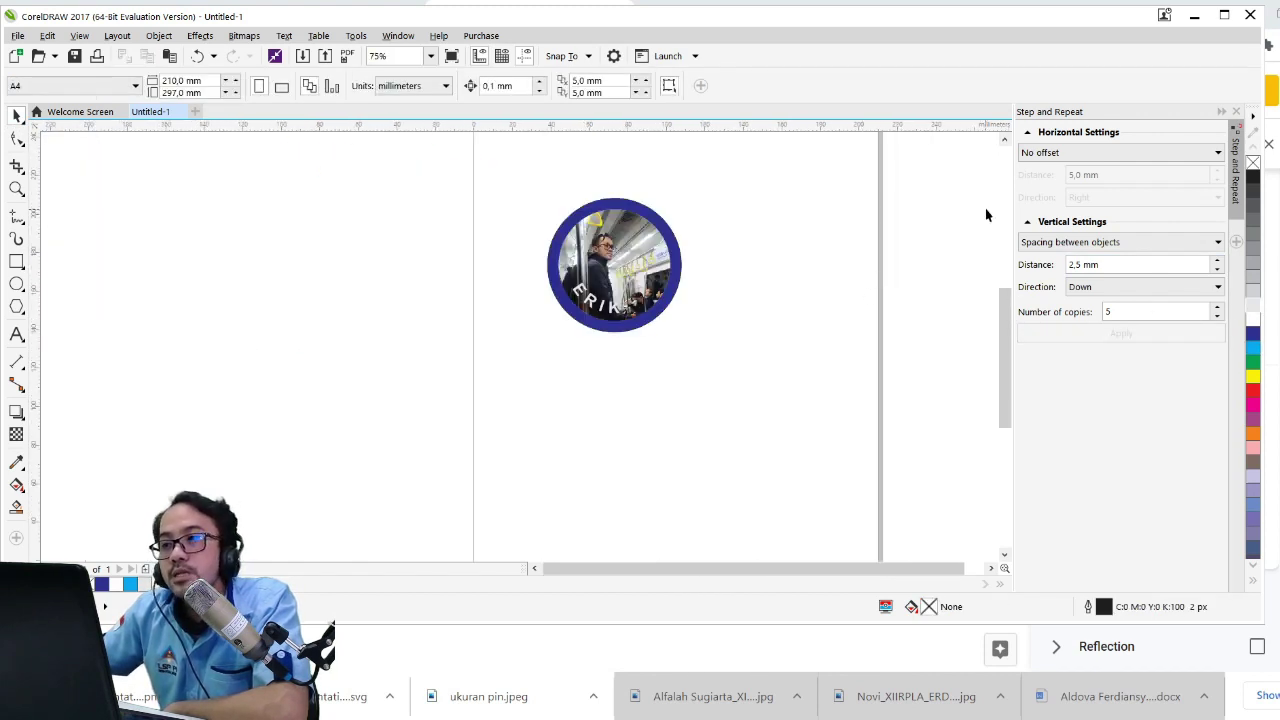
pyautogui.click(1004, 139)
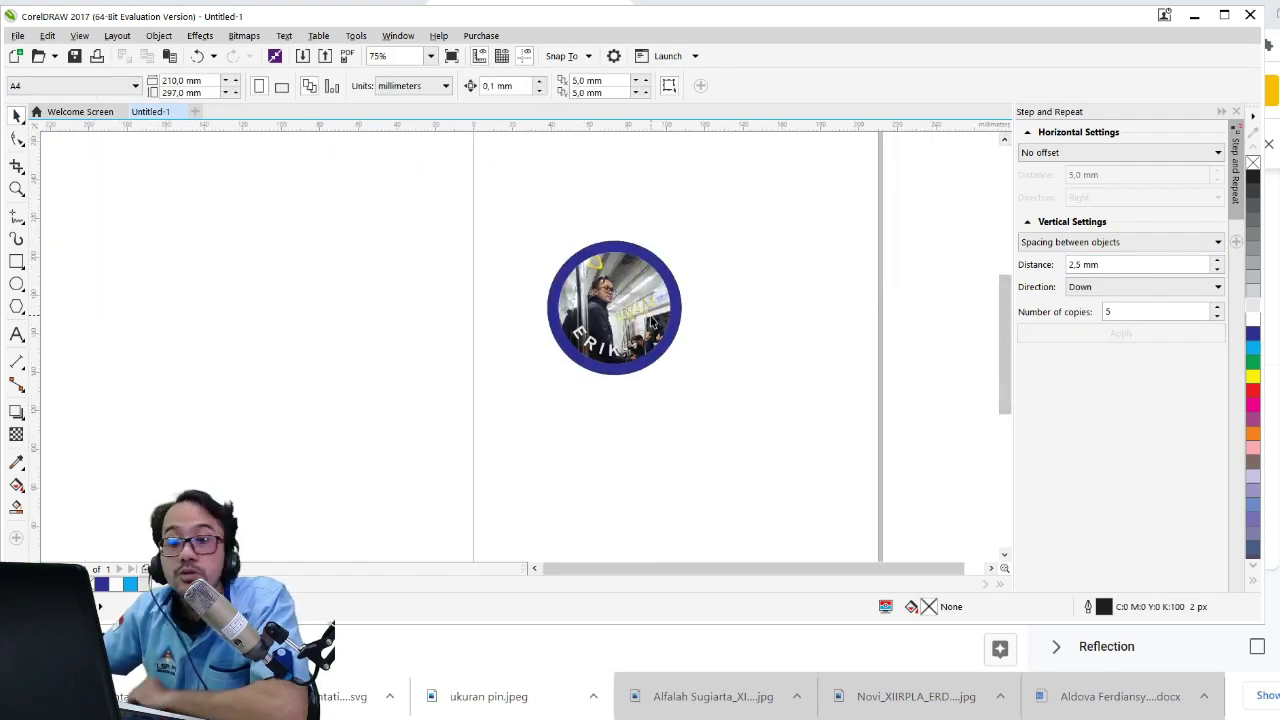
pyautogui.hscroll(-1, 655, 320)
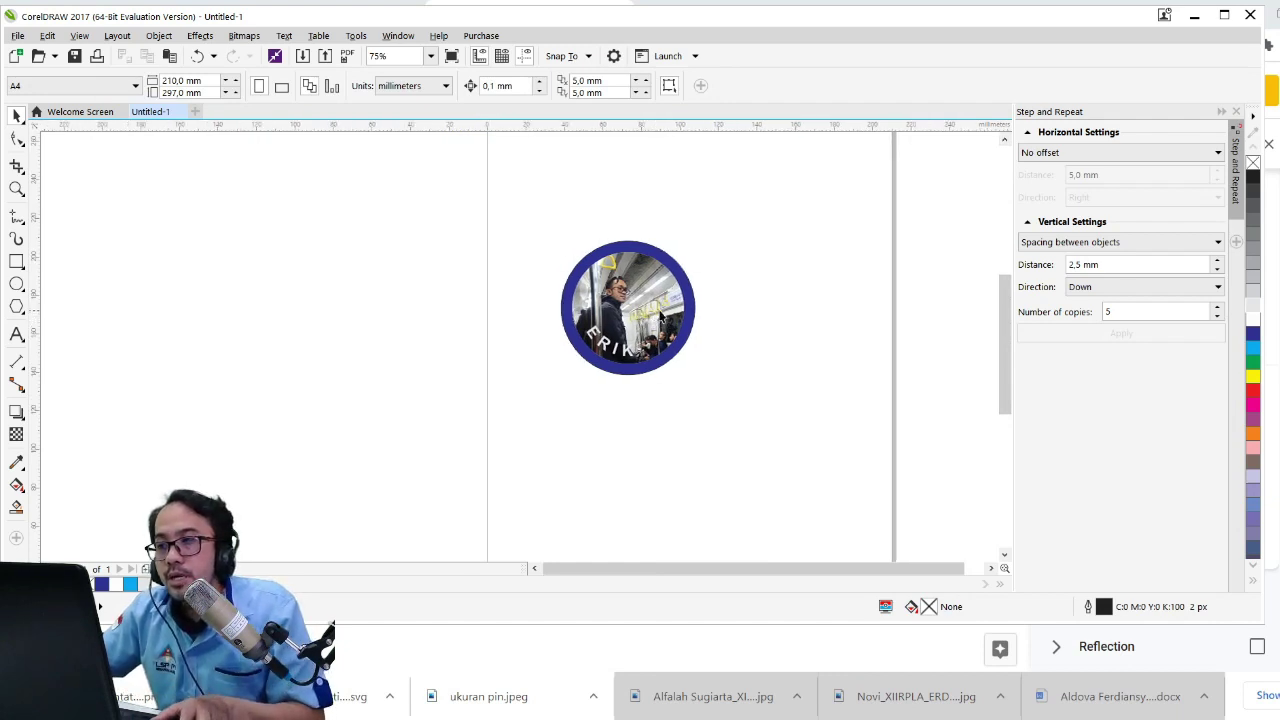
pyautogui.scroll(1, 737, 314)
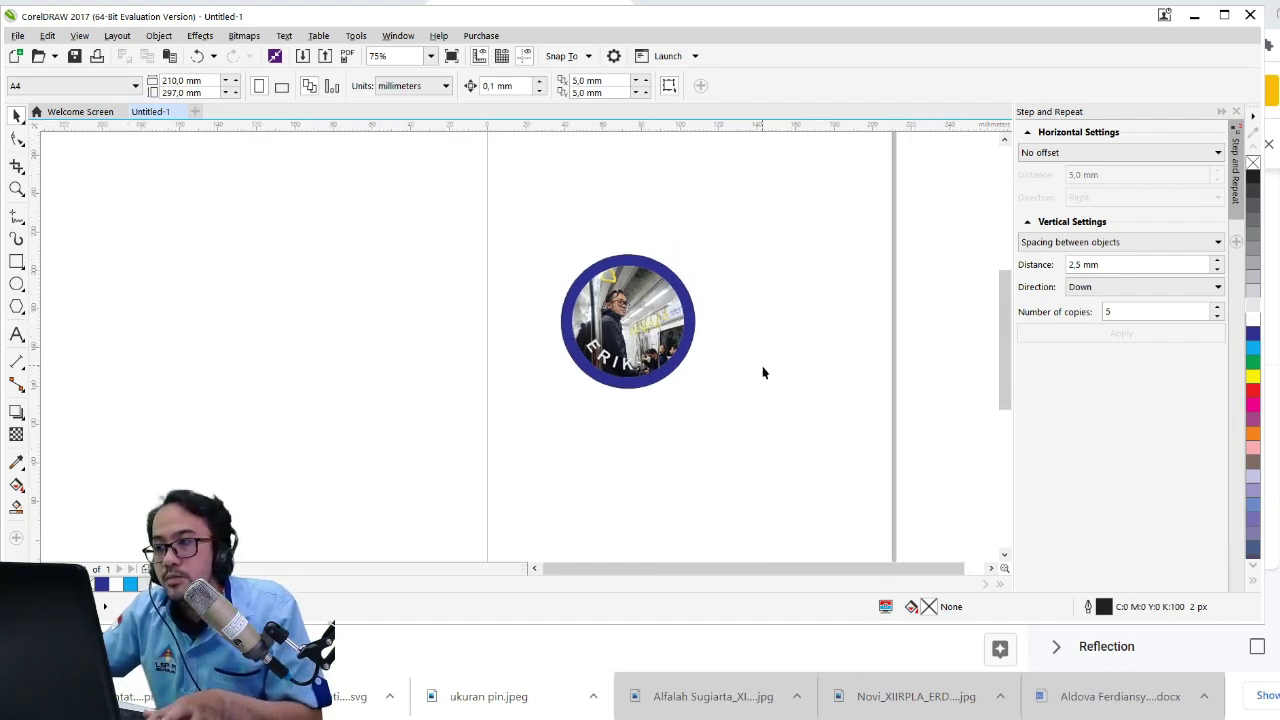
pyautogui.scroll(4, 731, 349)
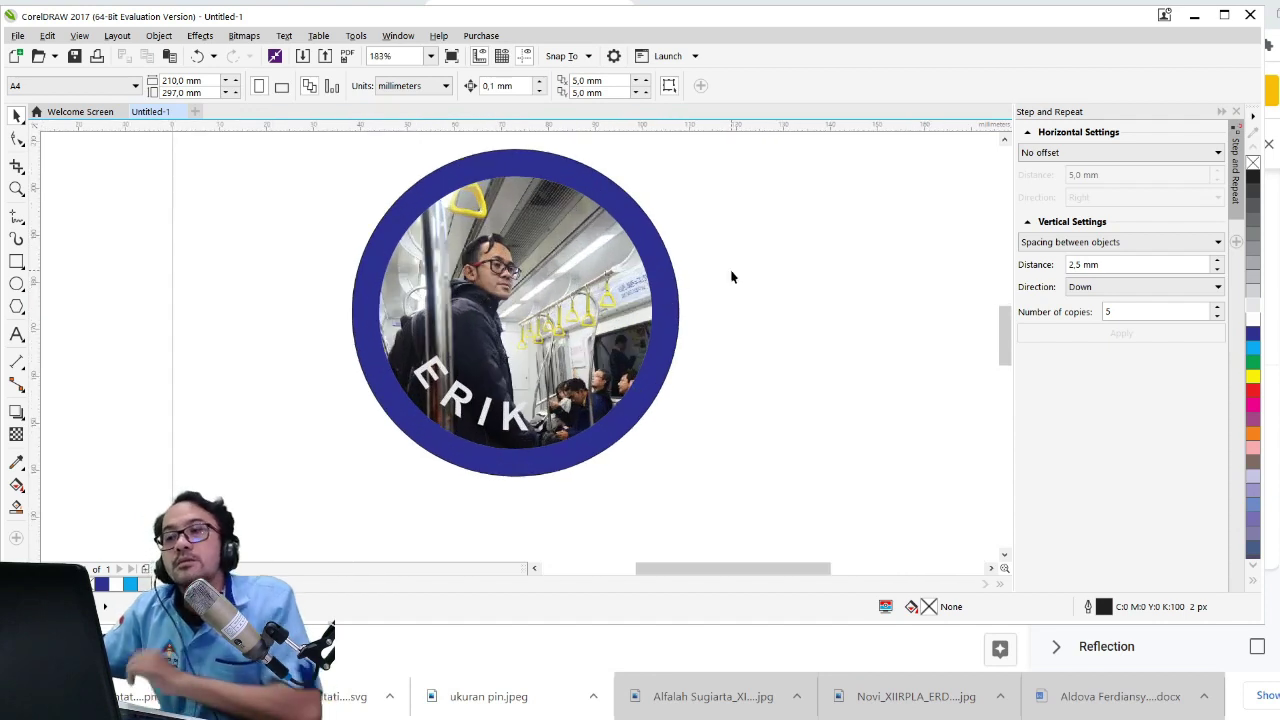
pyautogui.click(589, 276)
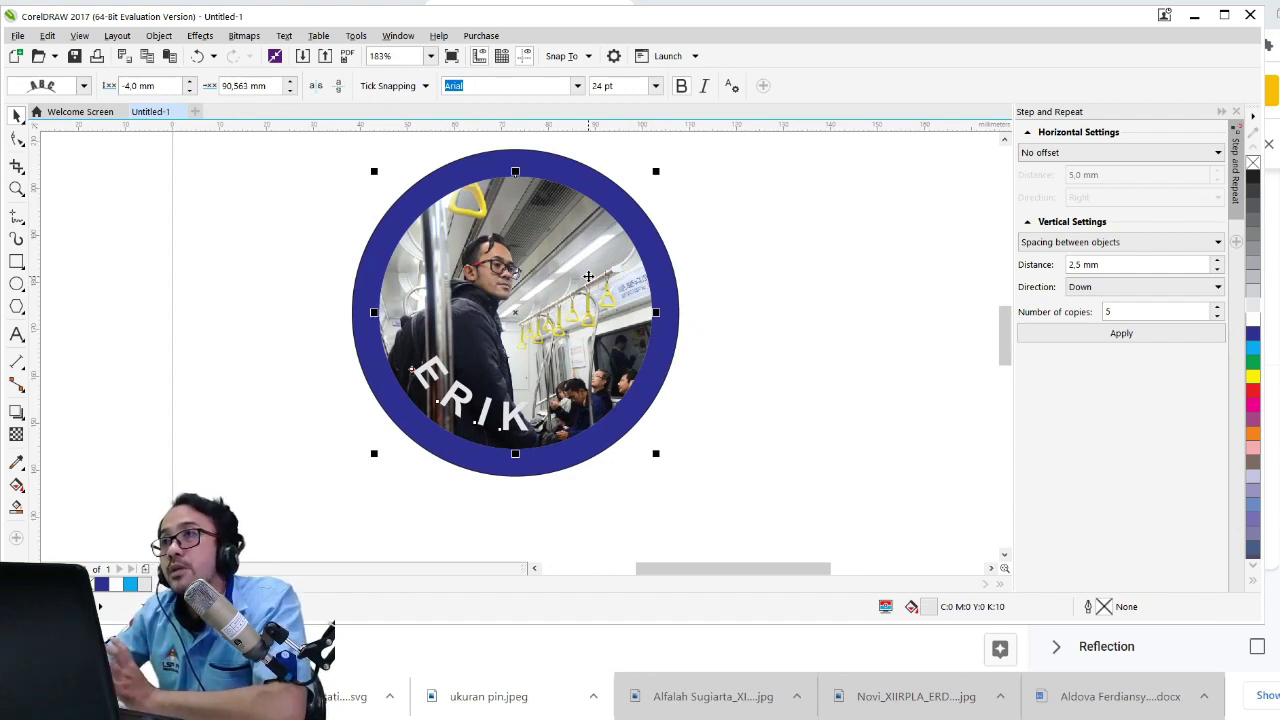
pyautogui.click(816, 302)
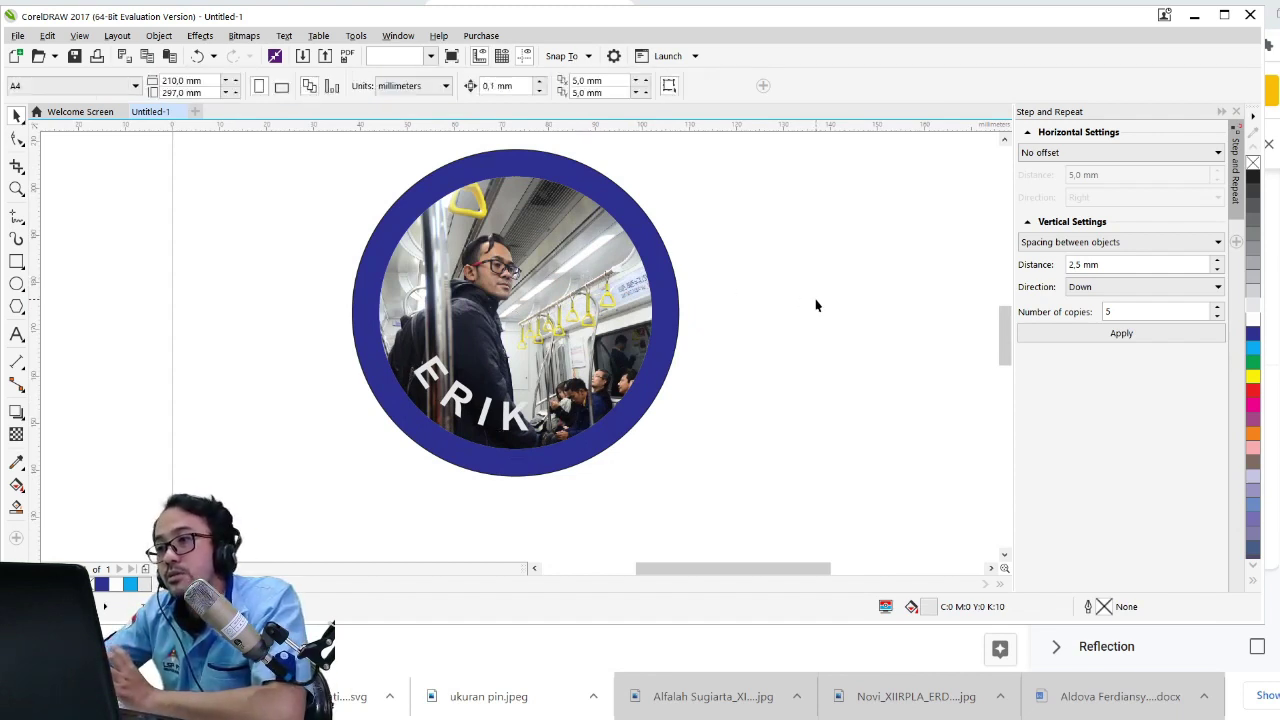
pyautogui.click(570, 296)
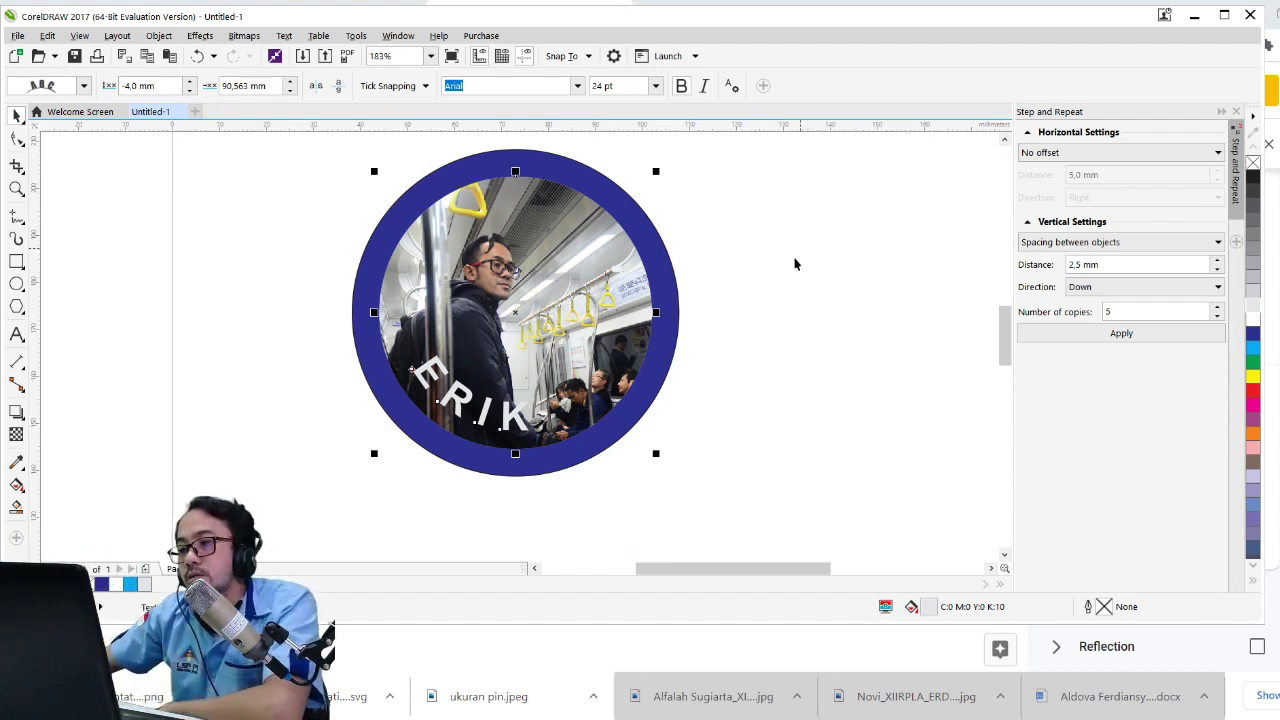
pyautogui.click(968, 718)
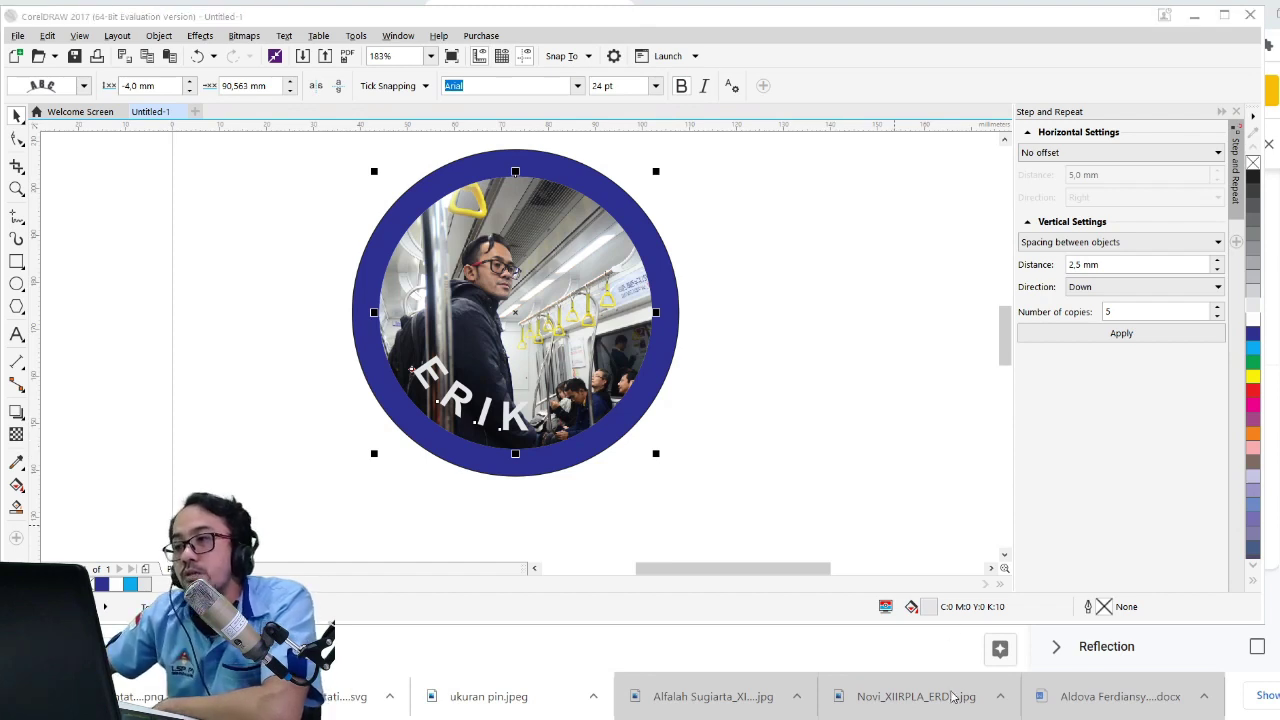